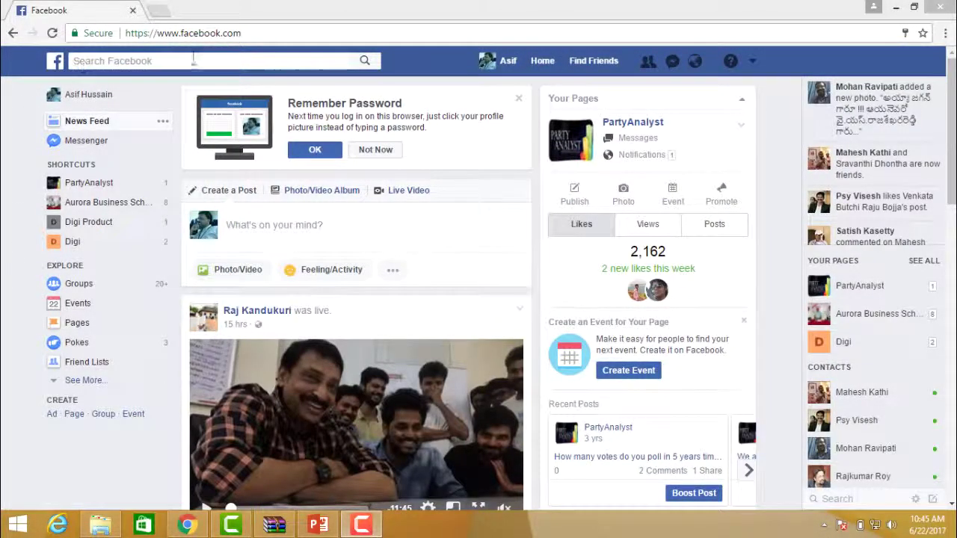
Start creating a new Facebook Page and choose Brand or Product as its page type.
click(245, 34)
drag(244, 34, 130, 33)
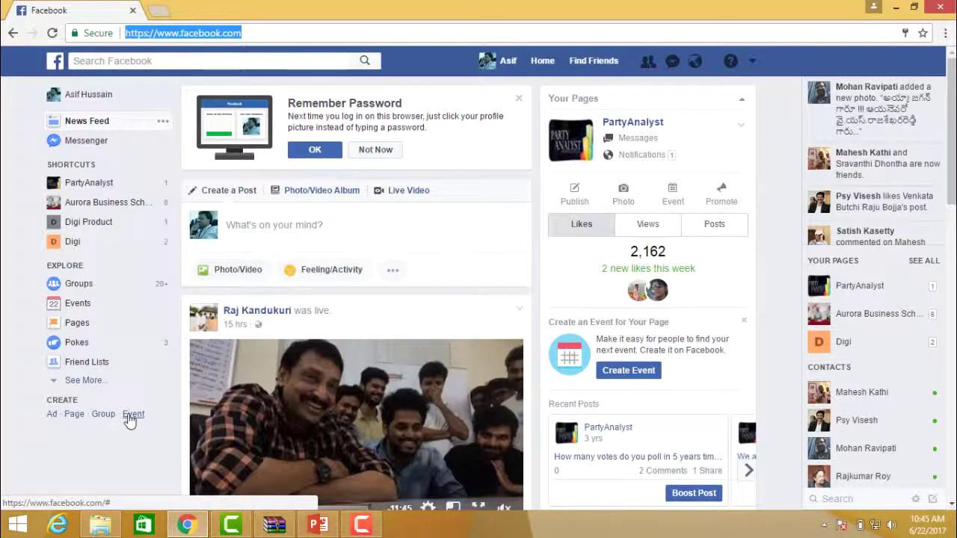
click(76, 414)
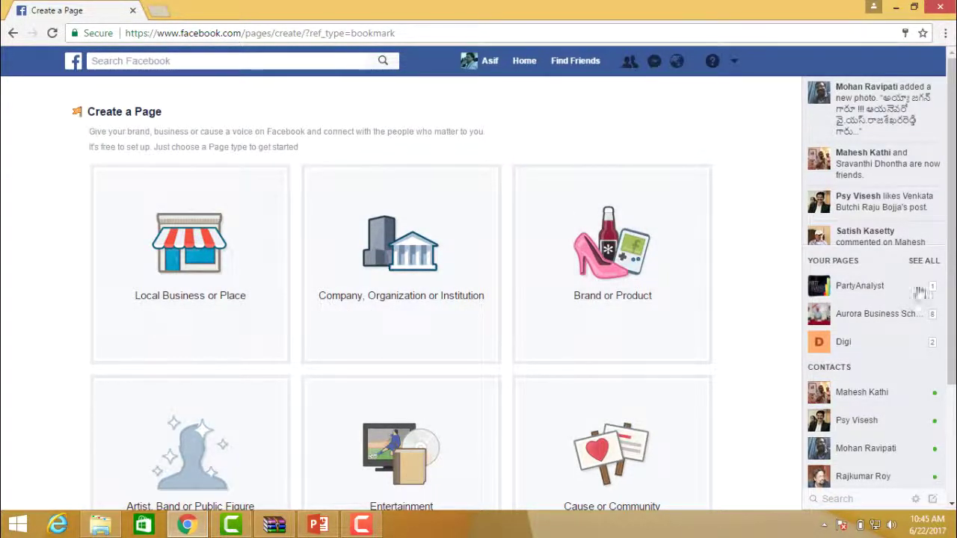
scroll(556, 345, down, 2)
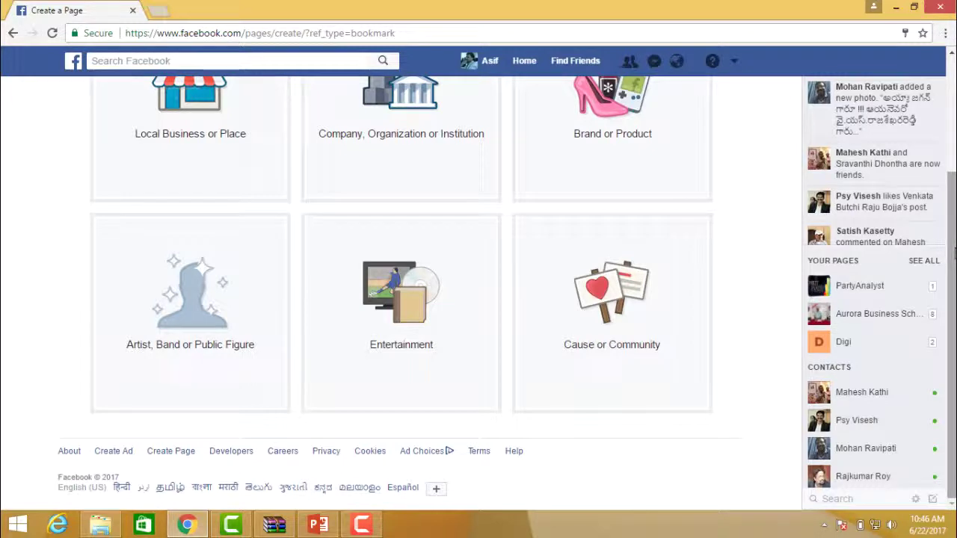
drag(953, 254, 927, 120)
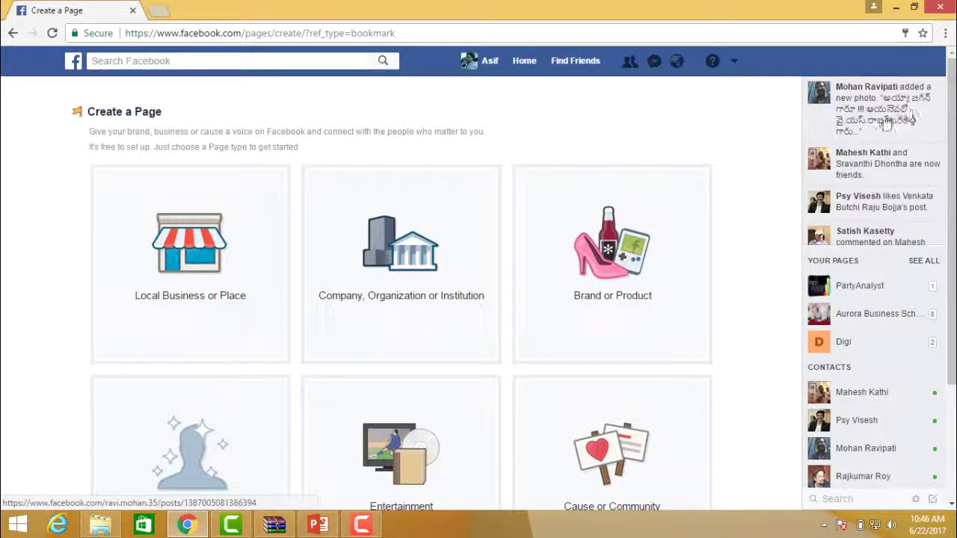
click(624, 255)
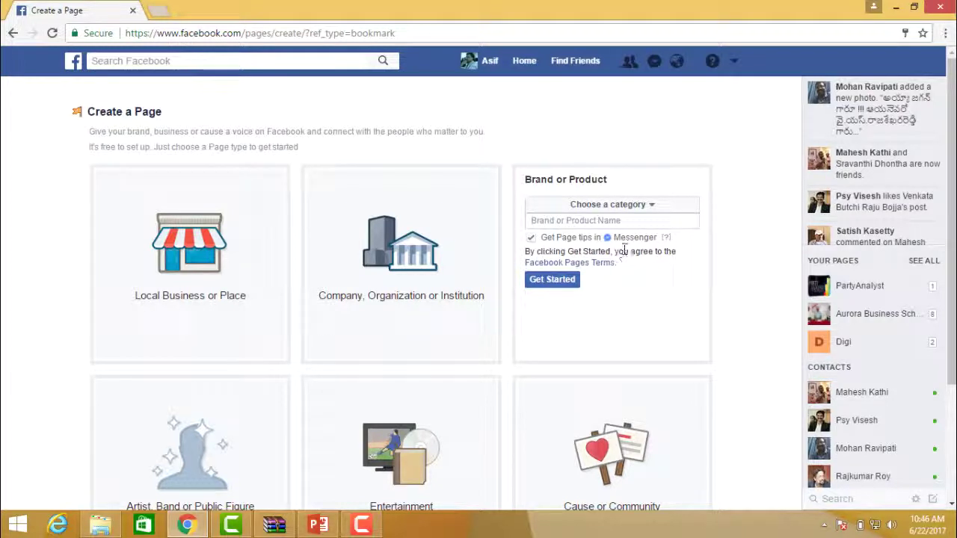
Set the category of the Brand or Product page to Software.
click(606, 208)
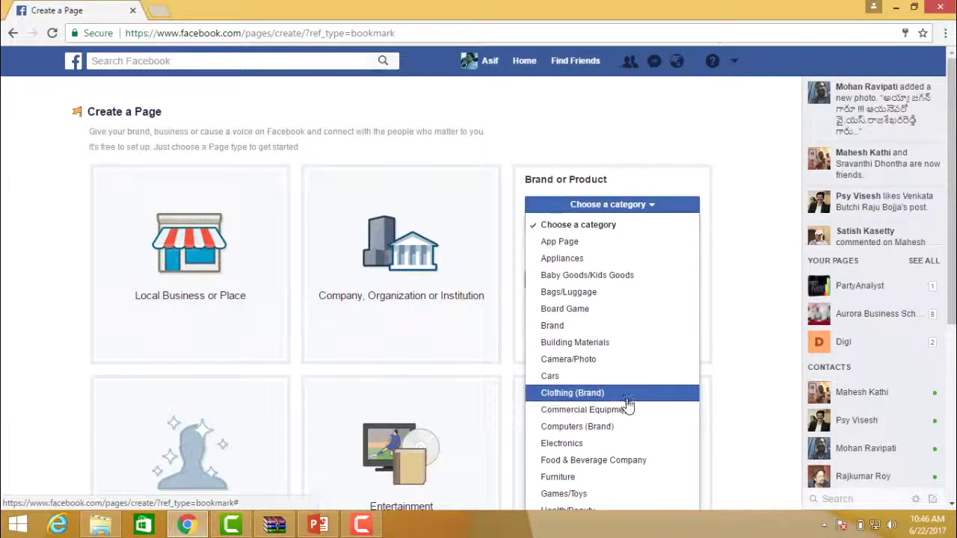
scroll(628, 406, down, 3)
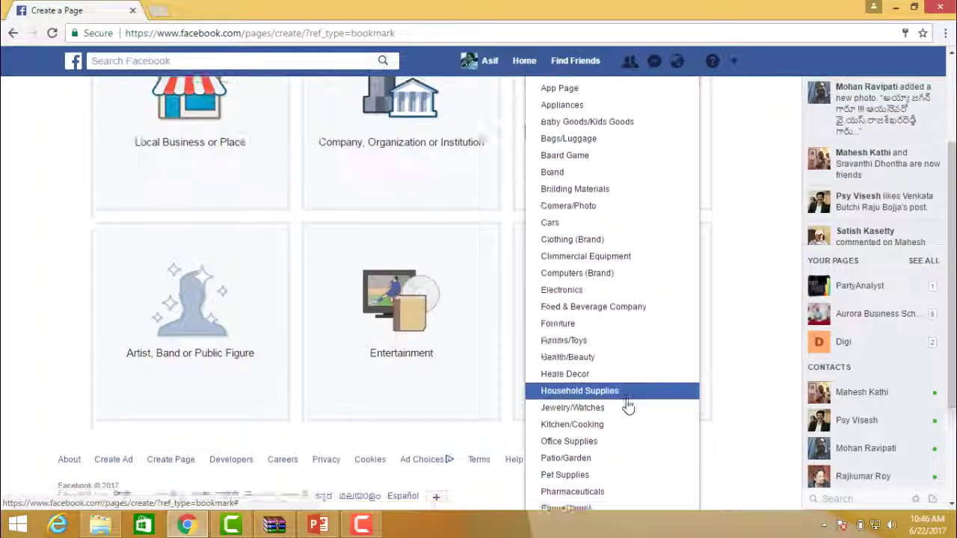
scroll(628, 406, down, 1)
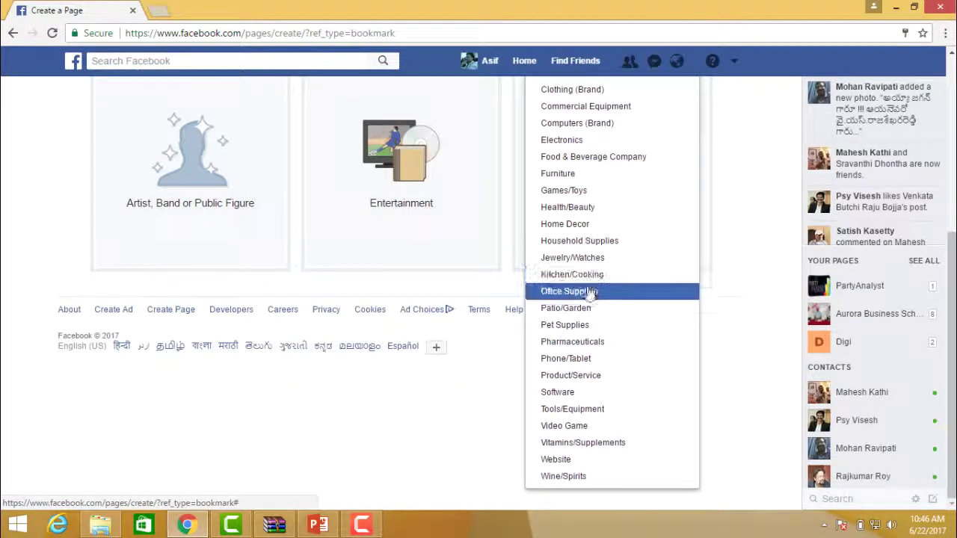
click(566, 393)
Name the page Digital Product and create it, keeping Page tips in Messenger enabled.
drag(950, 243, 950, 165)
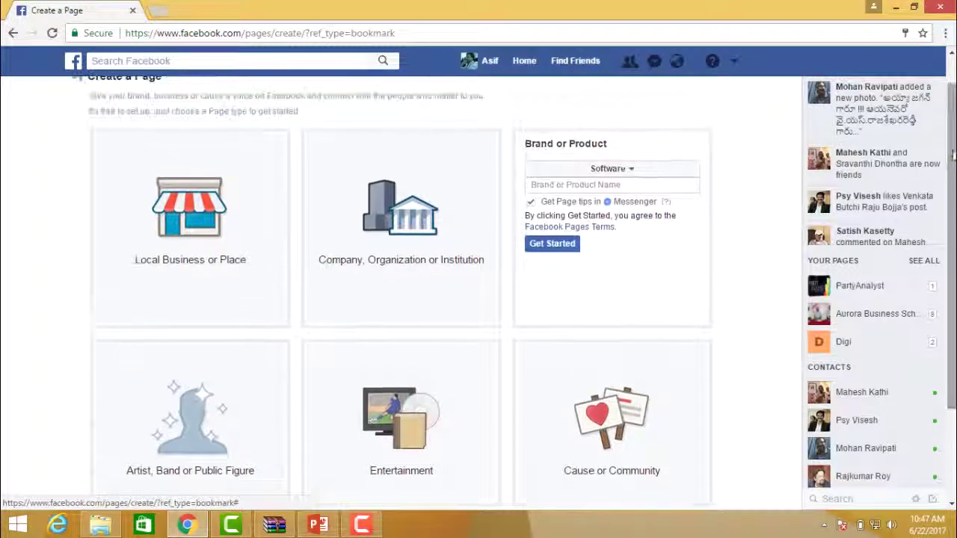
click(604, 185)
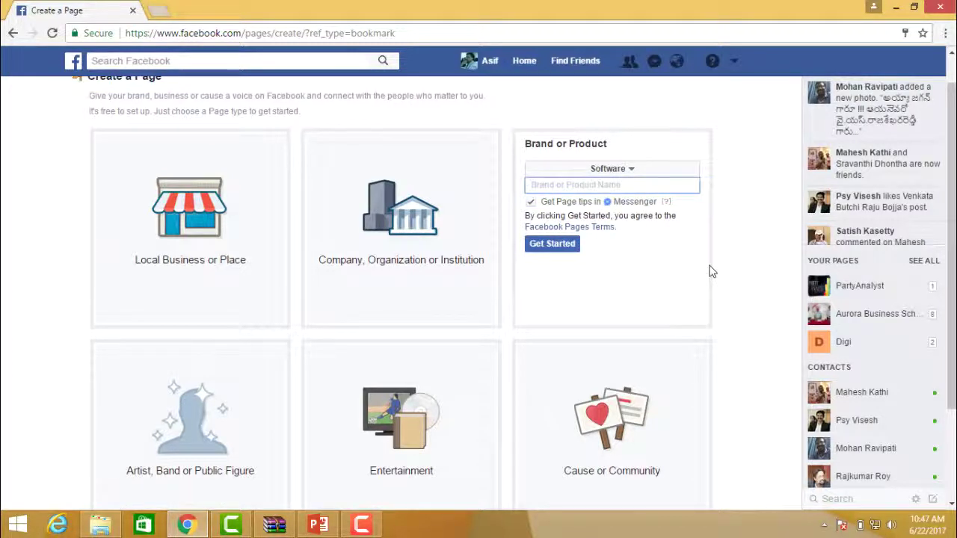
text(Digital Product)
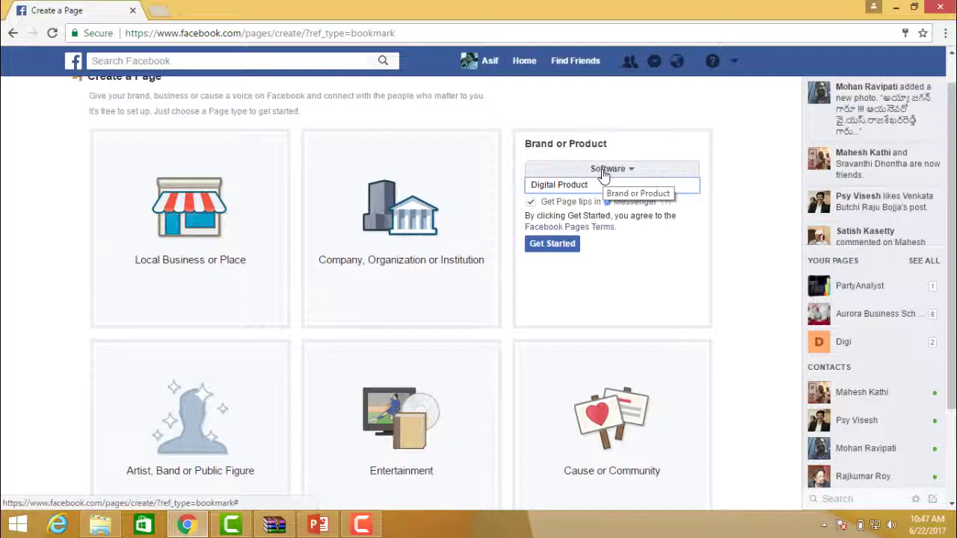
click(553, 245)
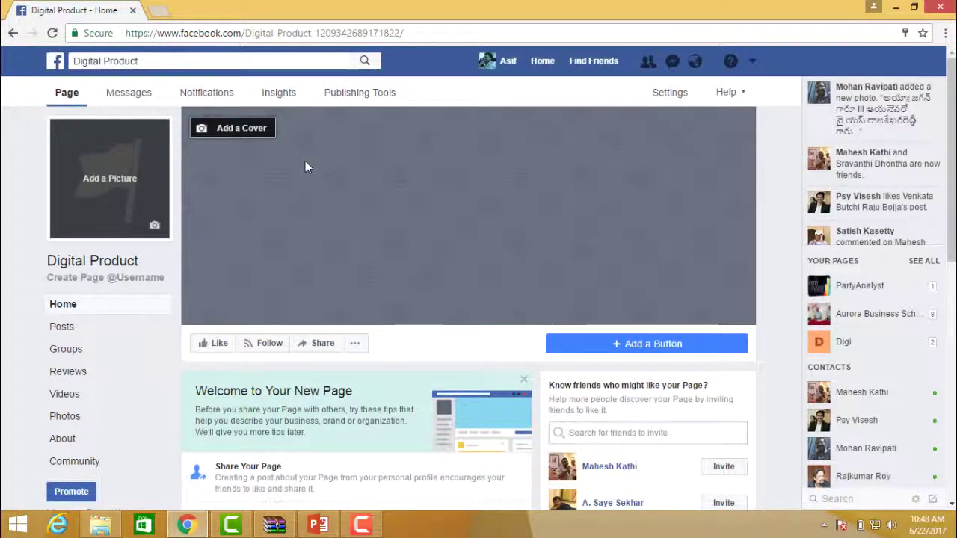
Open google.com in a new browser tab and run an image search for "digital marketing".
click(165, 15)
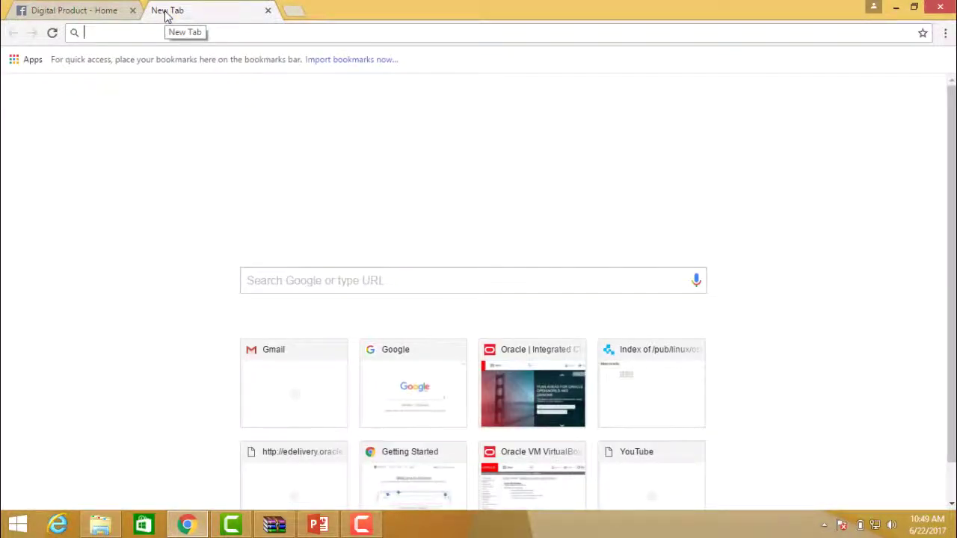
text(google.com)
key(Return)
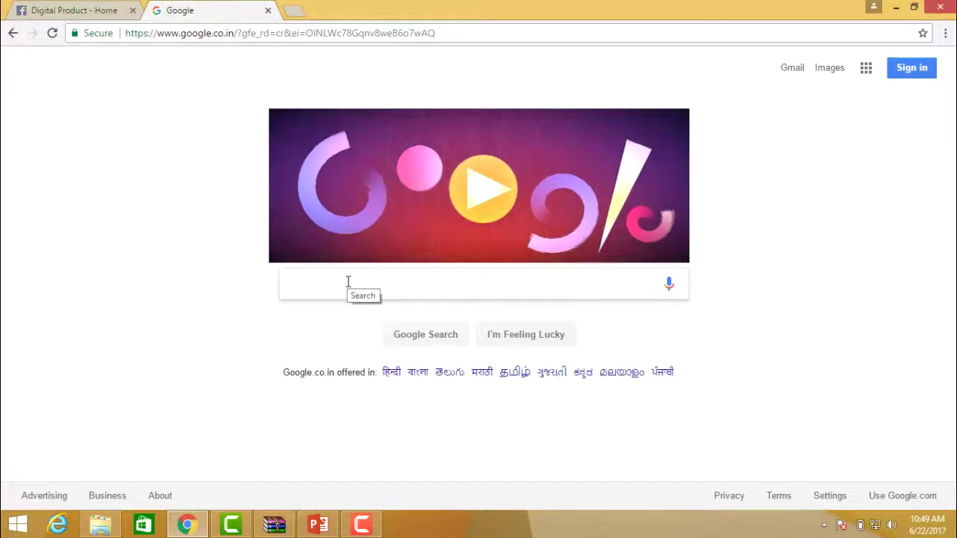
text(digital marketing)
key(Return)
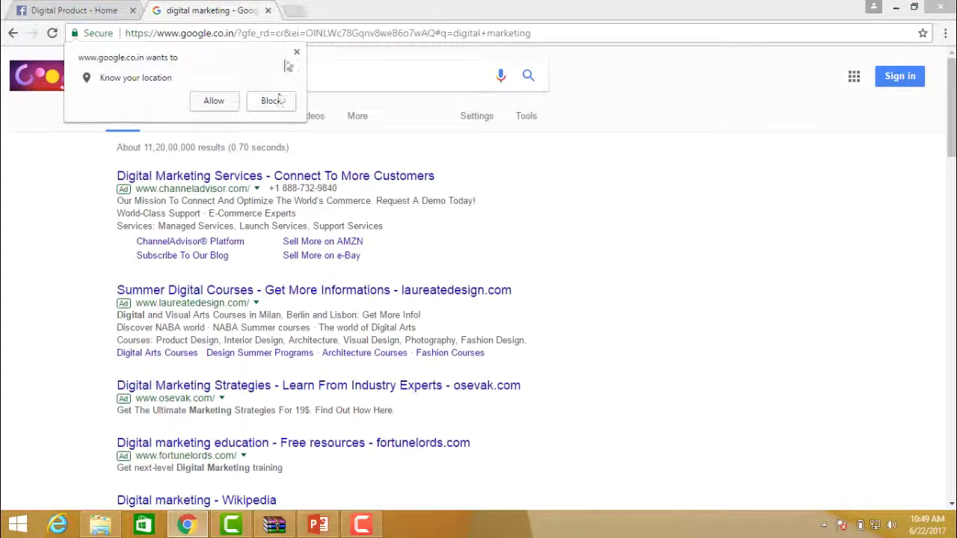
click(296, 51)
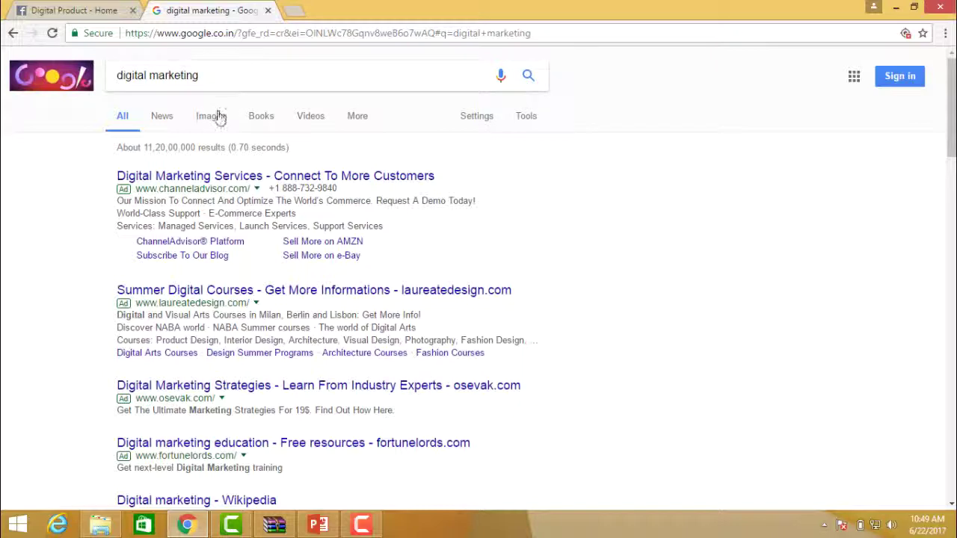
click(213, 120)
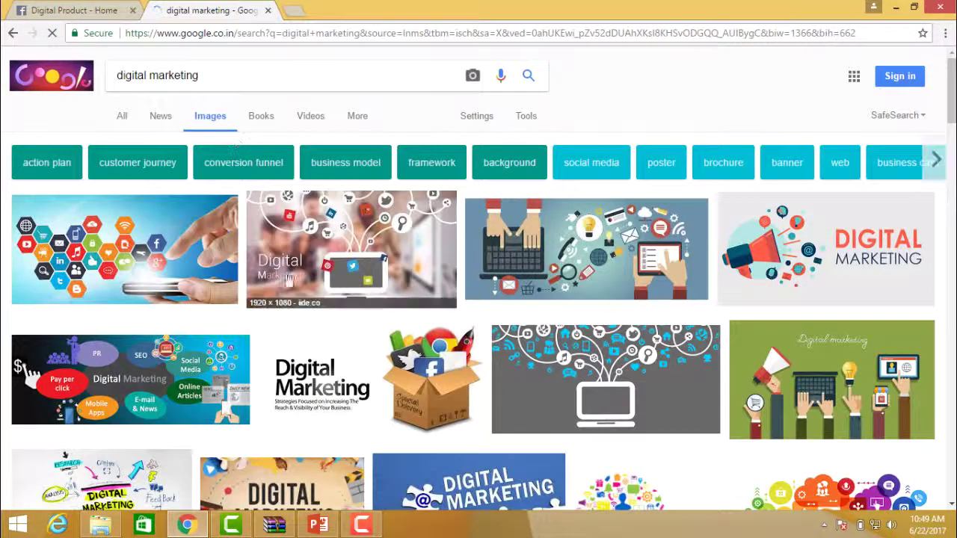
Save the first image result, with the hexagonal social media icons, to the Desktop as a JPEG named digi.
click(150, 254)
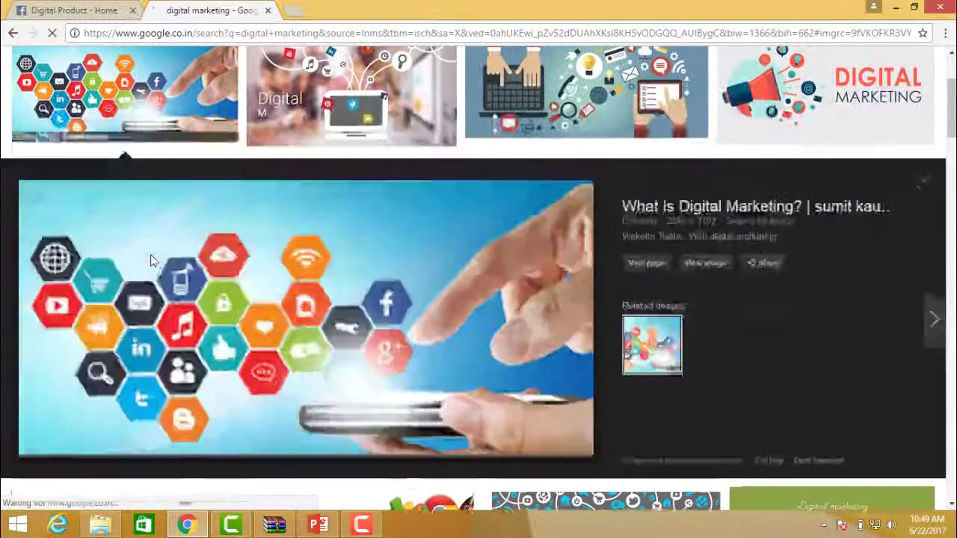
right_click(194, 261)
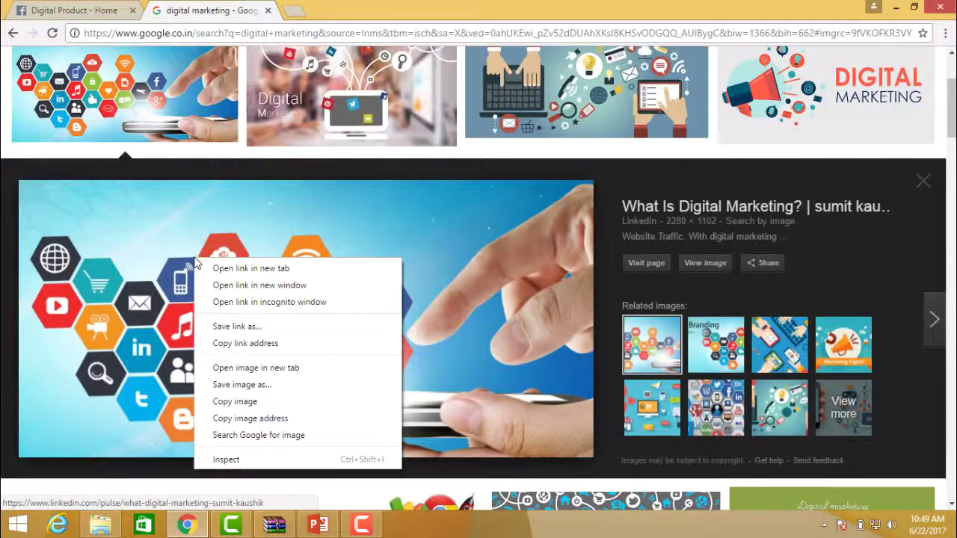
click(241, 386)
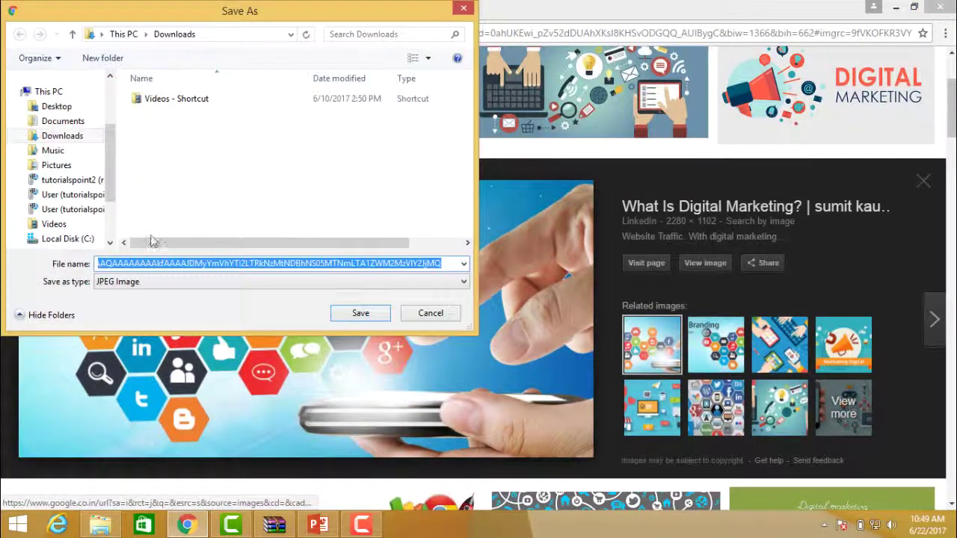
text(digi)
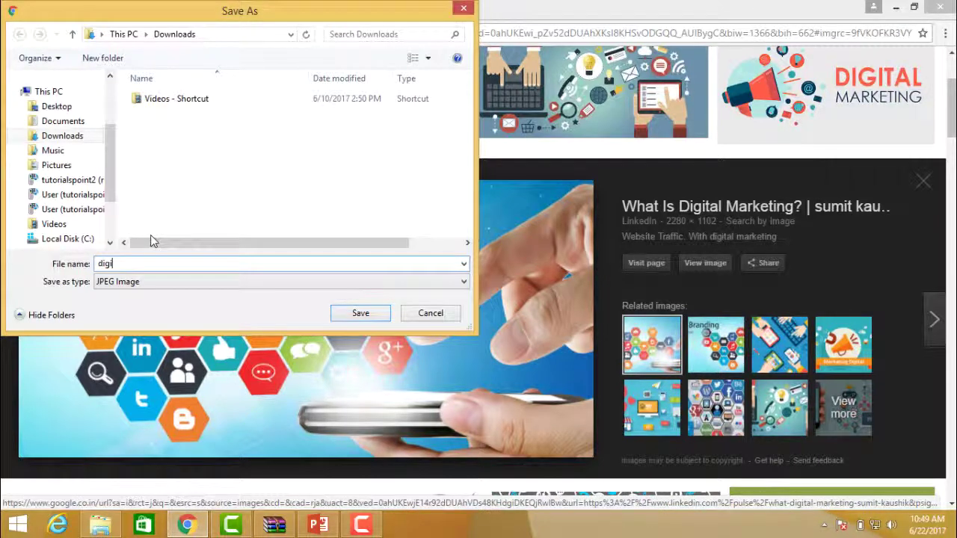
click(56, 106)
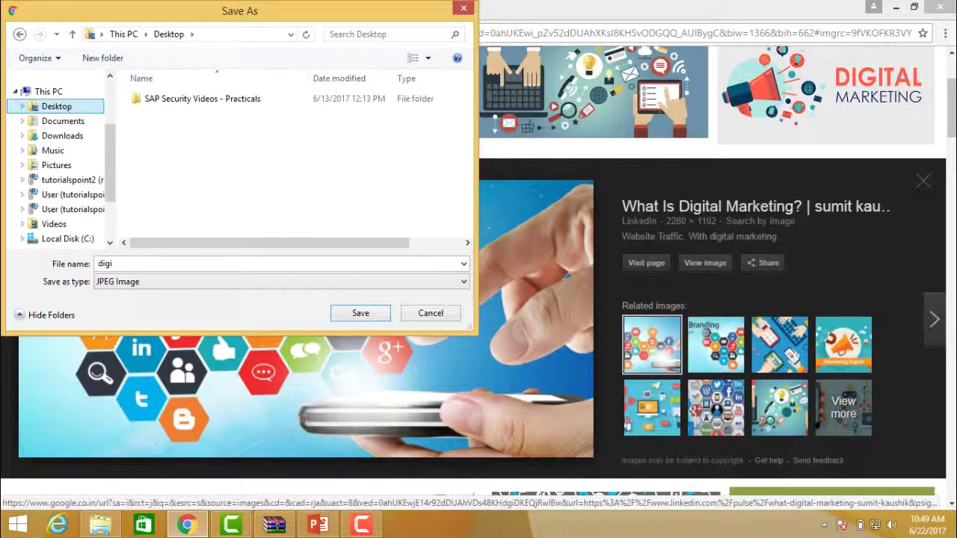
click(352, 313)
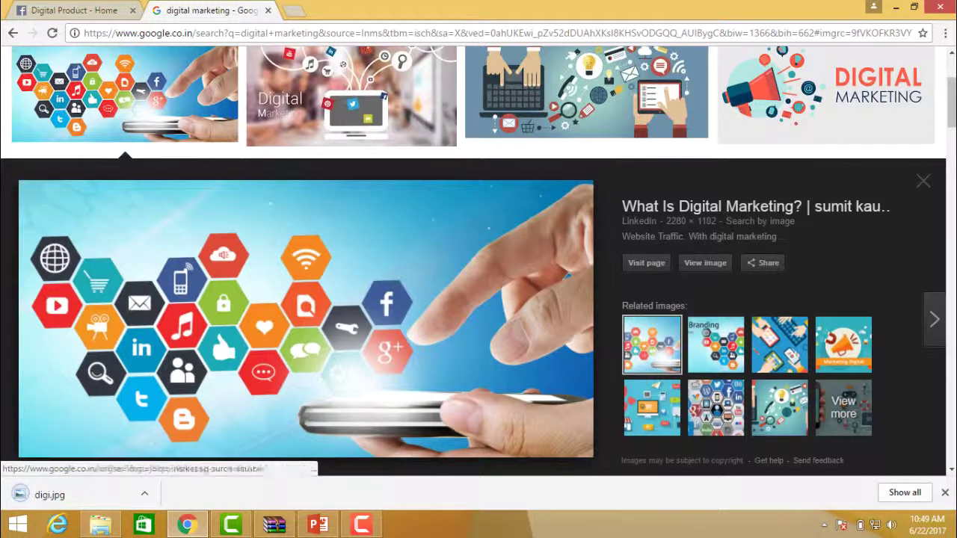
Return to the Digital Product page and upload the digi image from the Desktop as its cover photo.
click(82, 11)
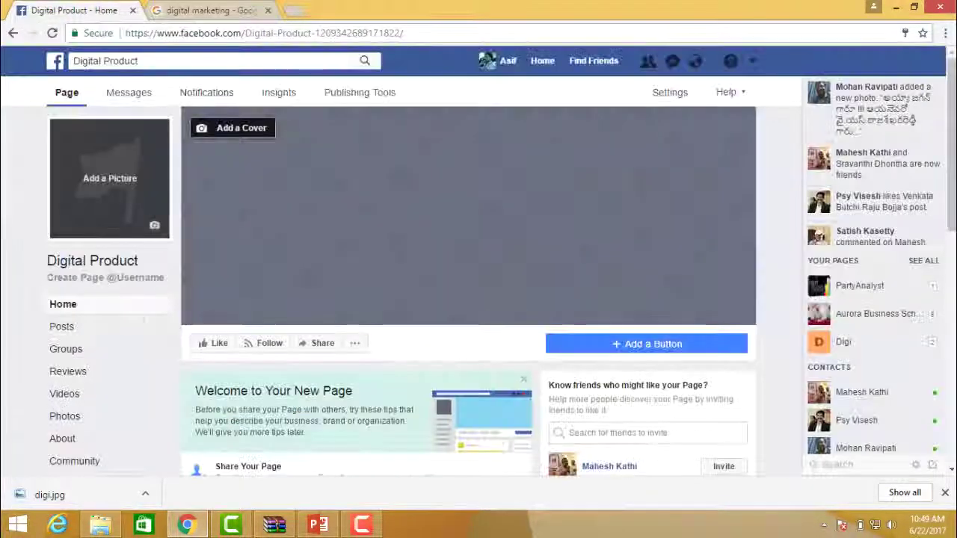
click(238, 128)
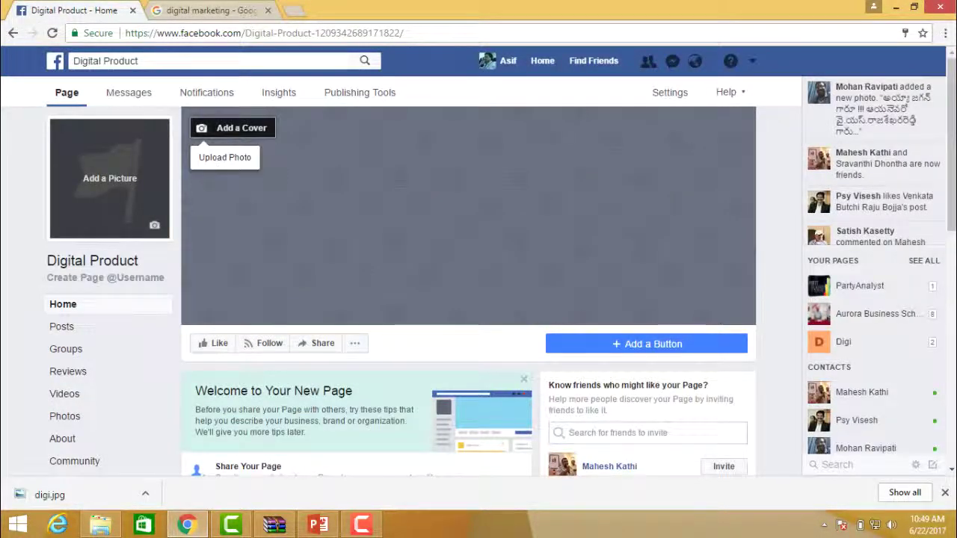
click(225, 157)
click(250, 119)
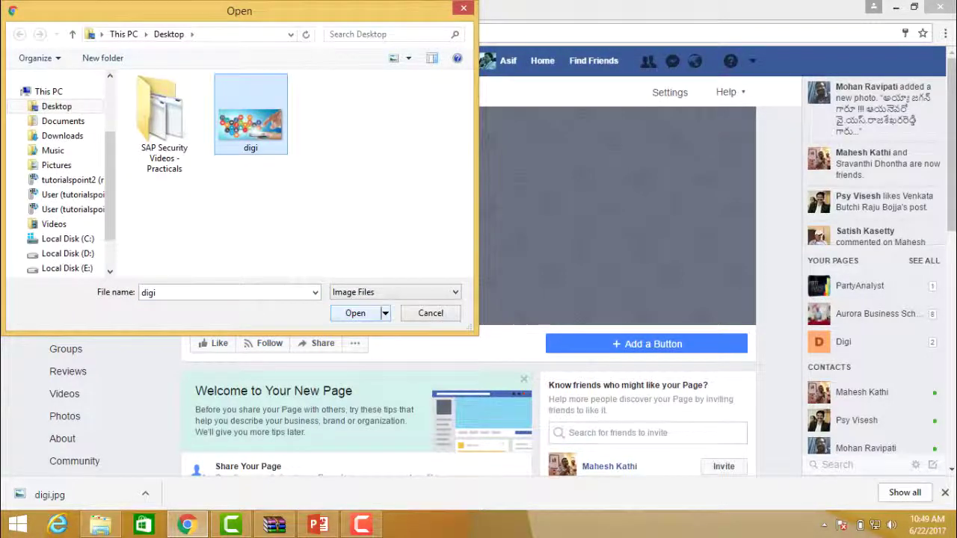
click(355, 312)
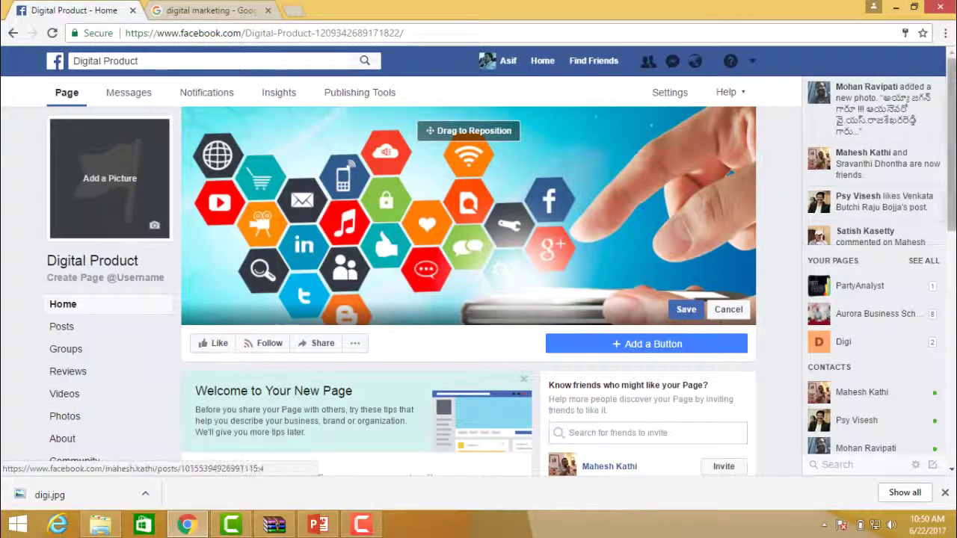
Open the page's About section and look through its general, contact and More Info fields.
scroll(478, 299, down, 2)
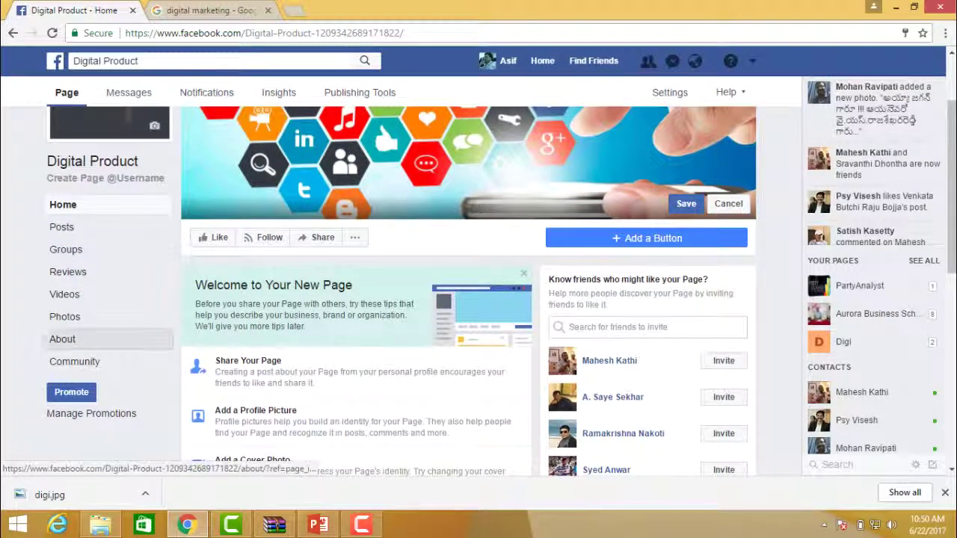
click(62, 339)
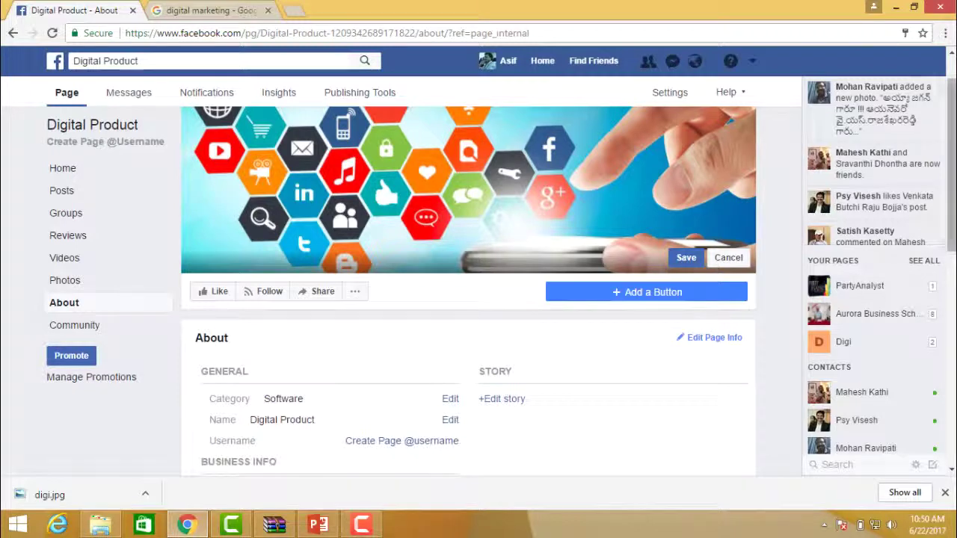
scroll(478, 298, down, 1)
scroll(478, 299, down, 2)
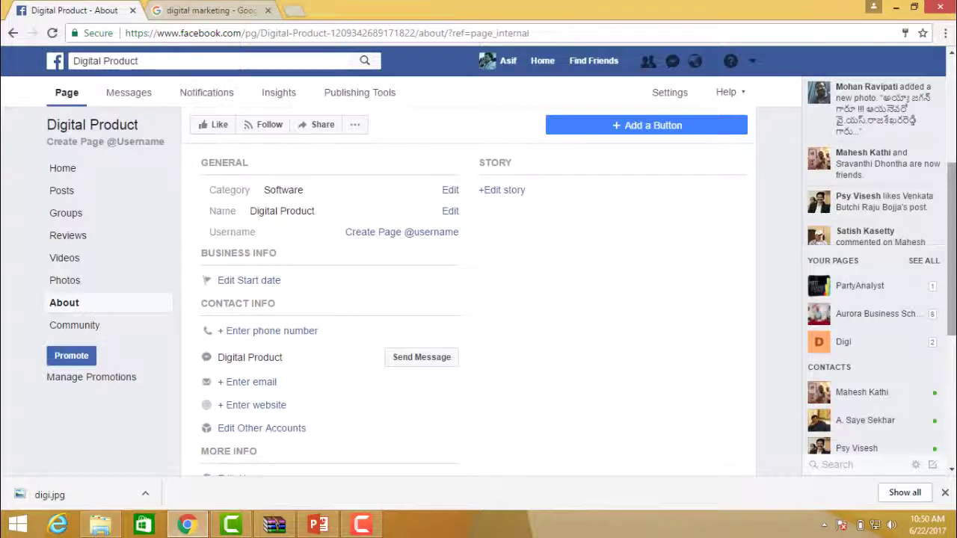
scroll(469, 299, down, 3)
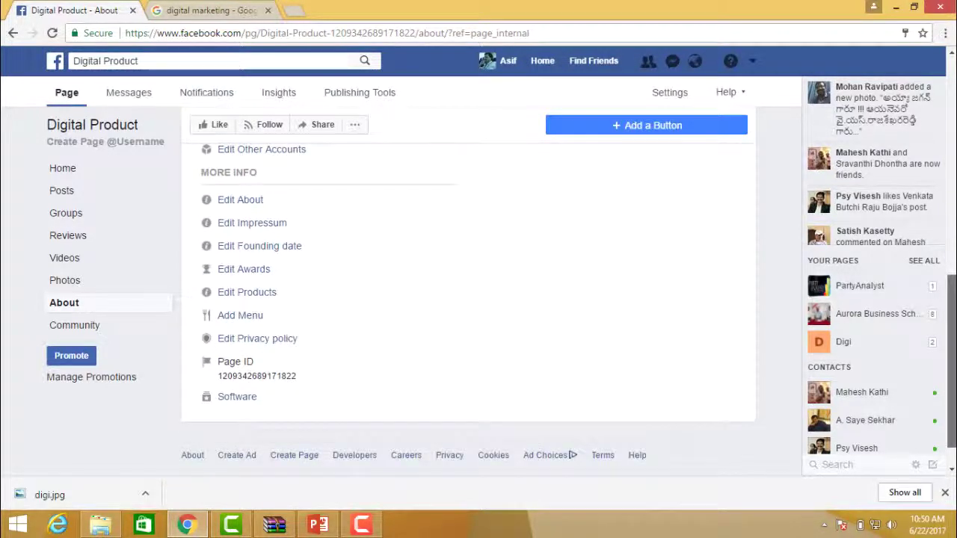
scroll(468, 299, up, 2)
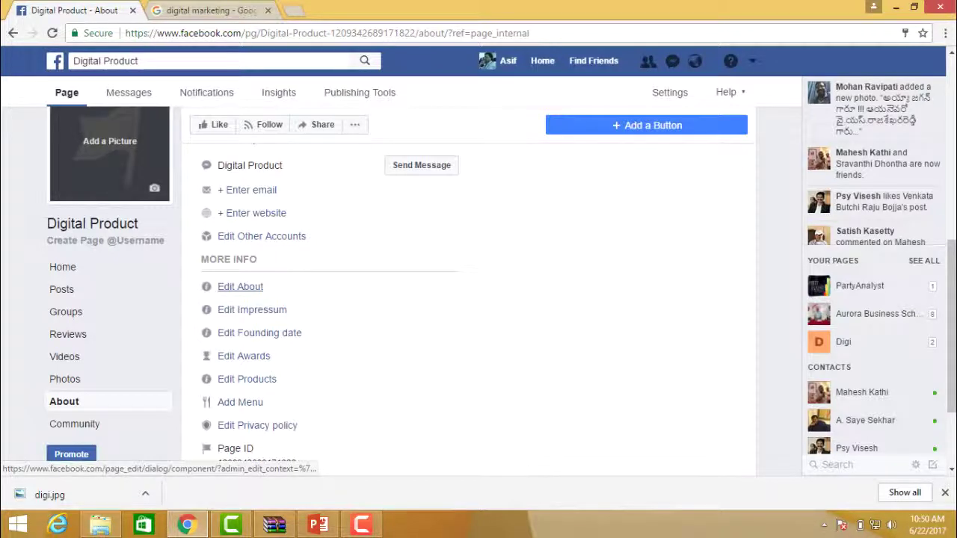
Save the short About description "Digital Product is a product that offers great features to do your digital marketing services".
click(240, 287)
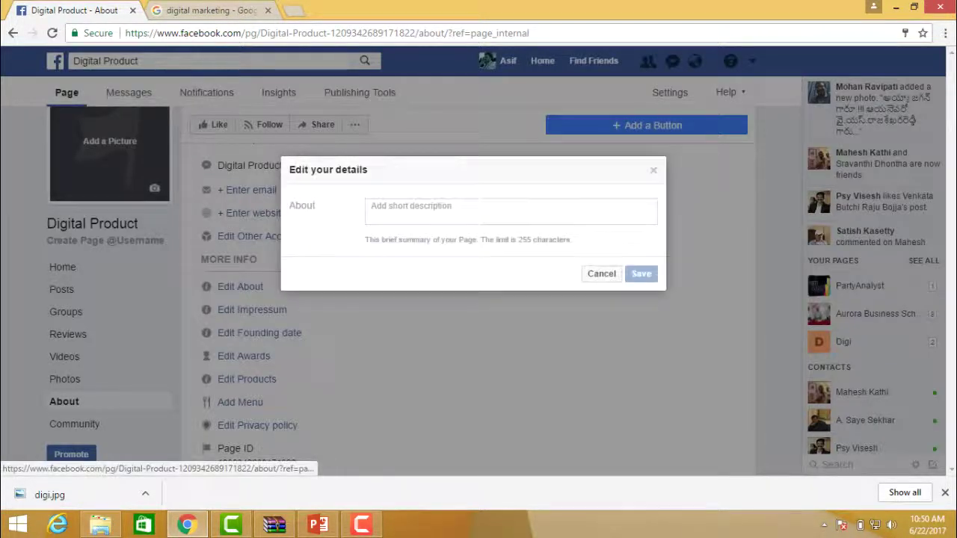
click(419, 212)
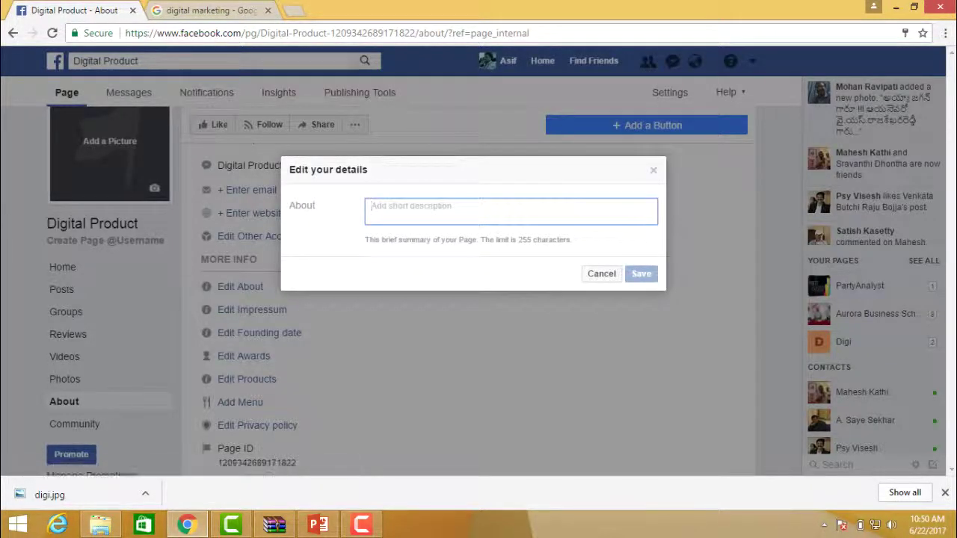
text(D)
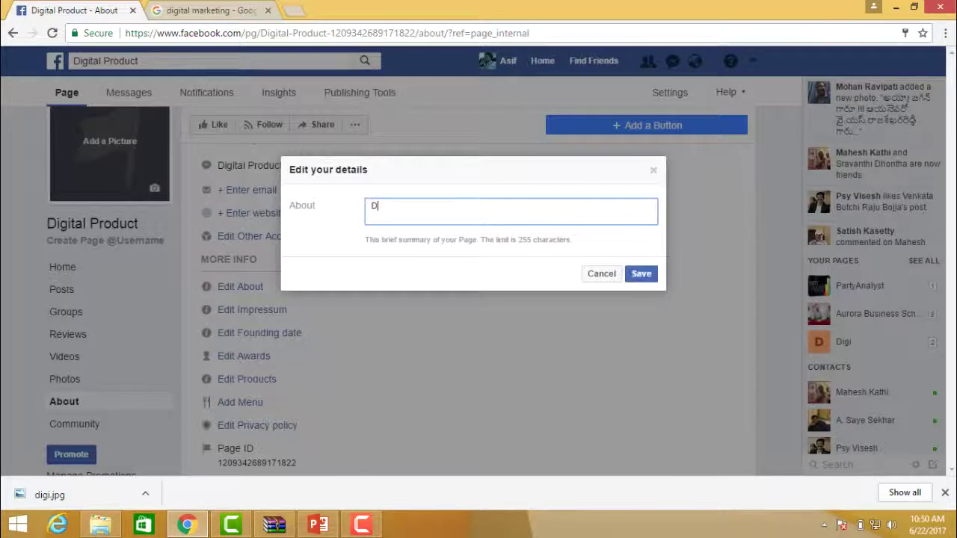
text(igital Product is a)
key(BackSpace)
key(BackSpace)
text(s a )
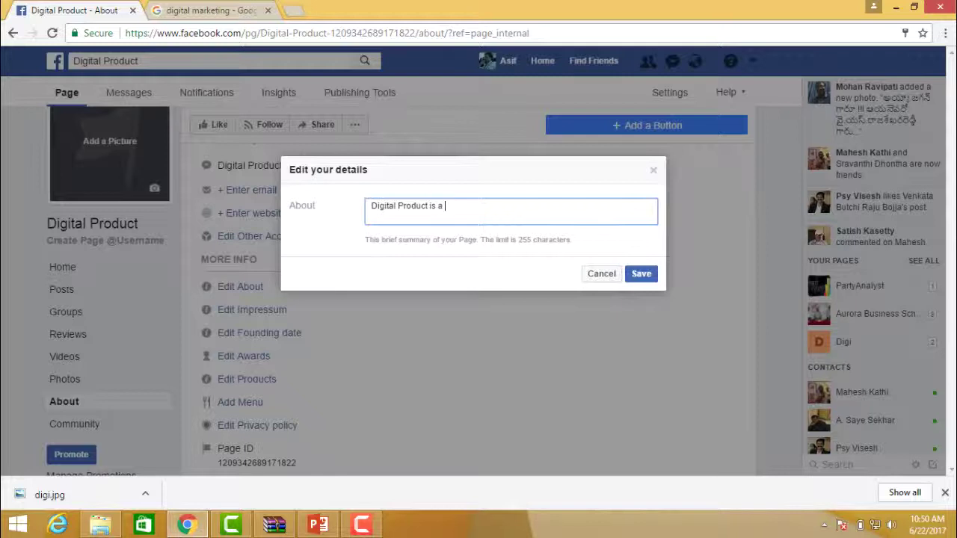
text(product thatoffers )
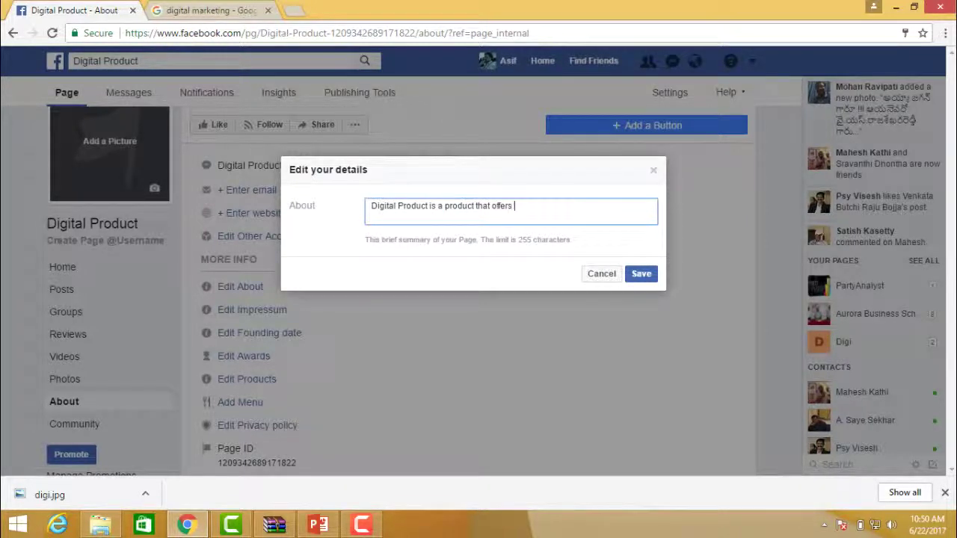
text(great d)
key(BackSpace)
key(BackSpace)
key(BackSpace)
text(features to)
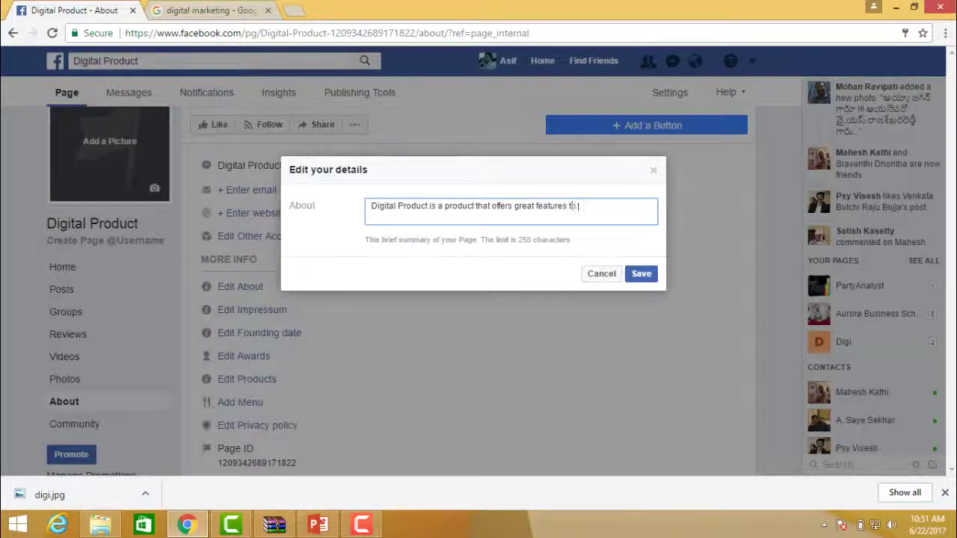
text( do your digital marketing)
key(BackSpace)
key(BackSpace)
key(BackSpace)
key(BackSpace)
text(ng service.)
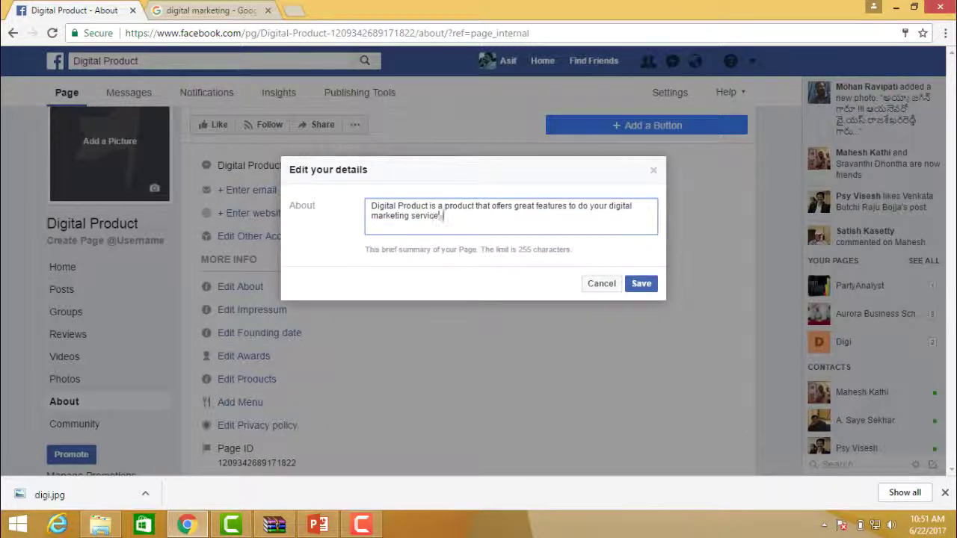
click(640, 284)
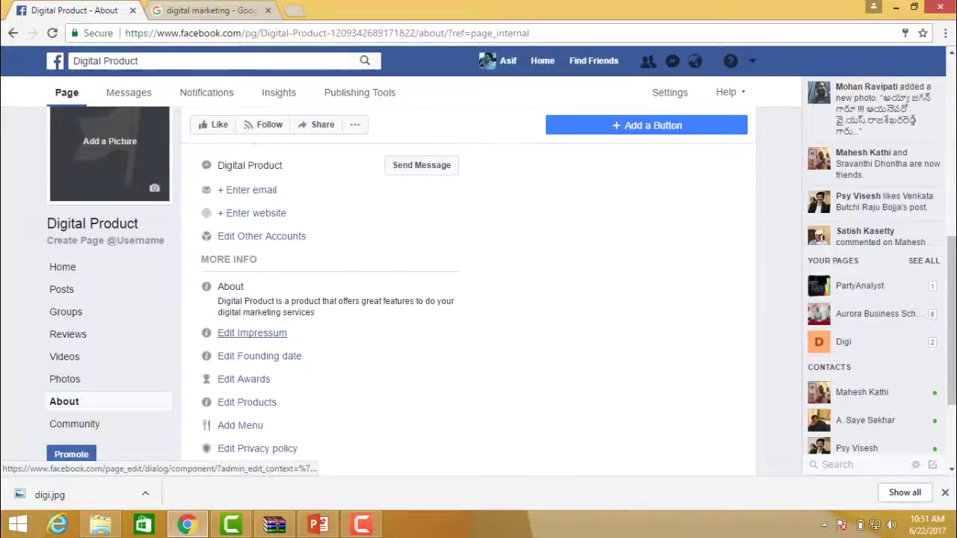
Add the story description "This product will be beneficial for all digital consulting companies" to the page and save it.
scroll(251, 333, down, 3)
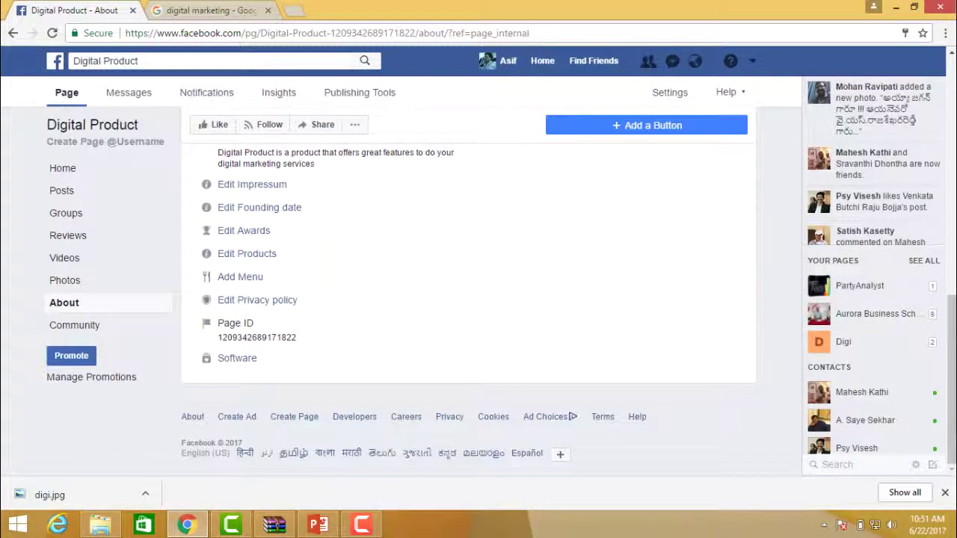
scroll(468, 292, up, 6)
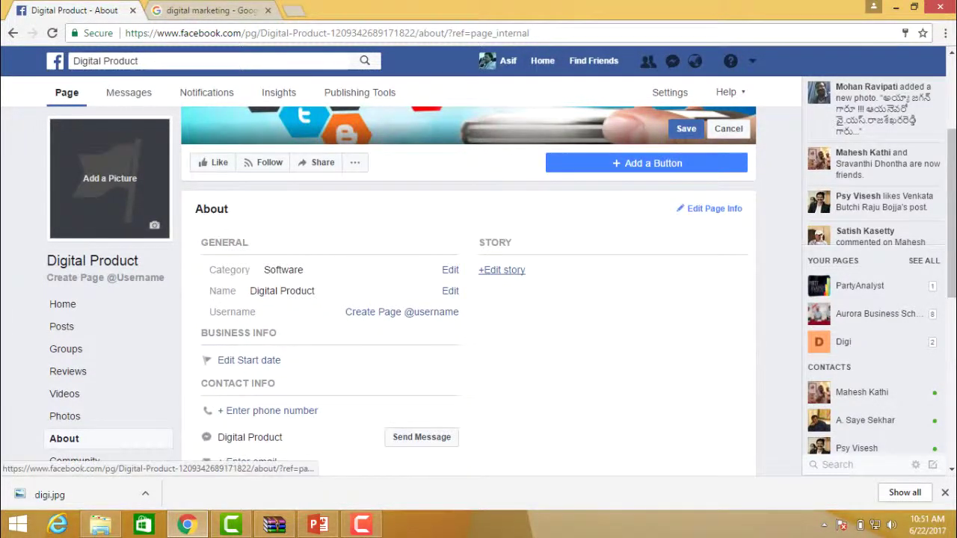
click(502, 269)
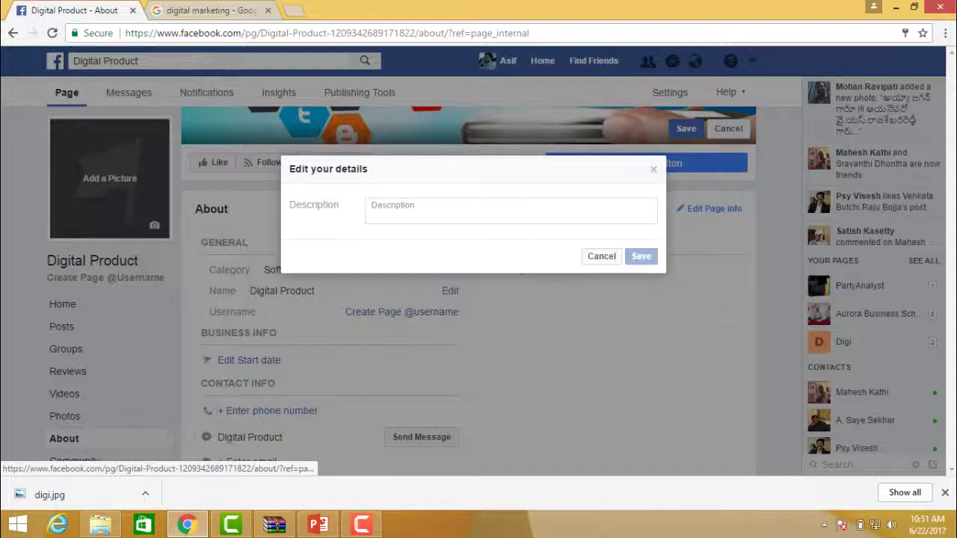
click(372, 210)
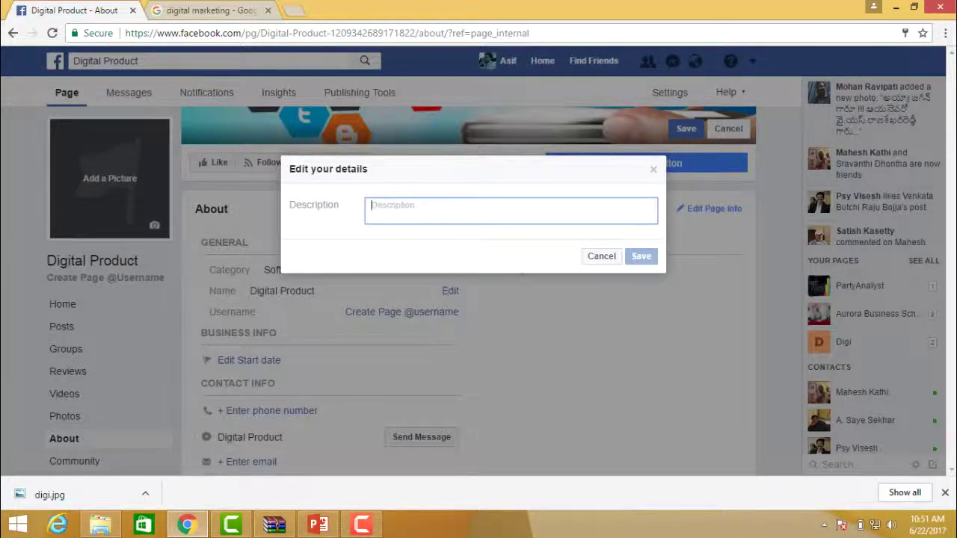
text(This product will)
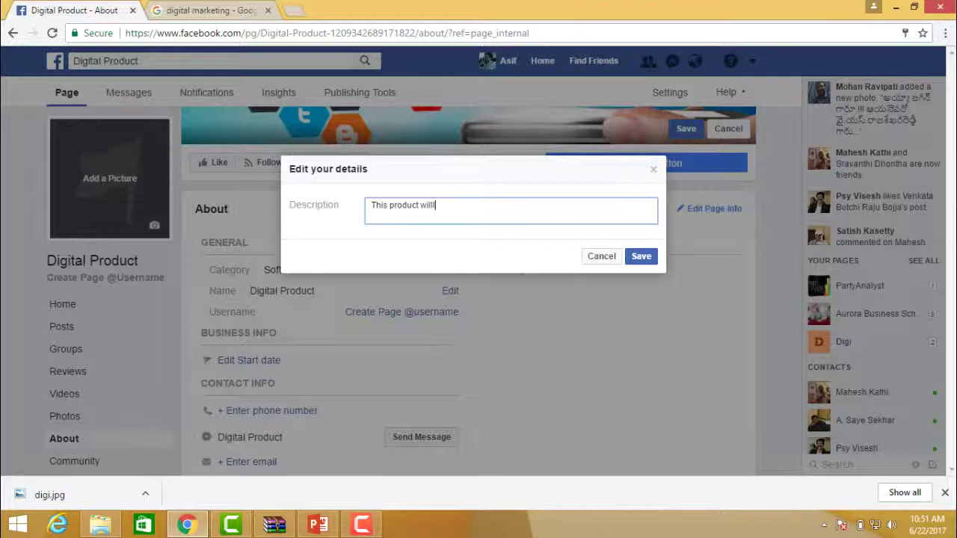
text( be beneficial for all digital consulting companies)
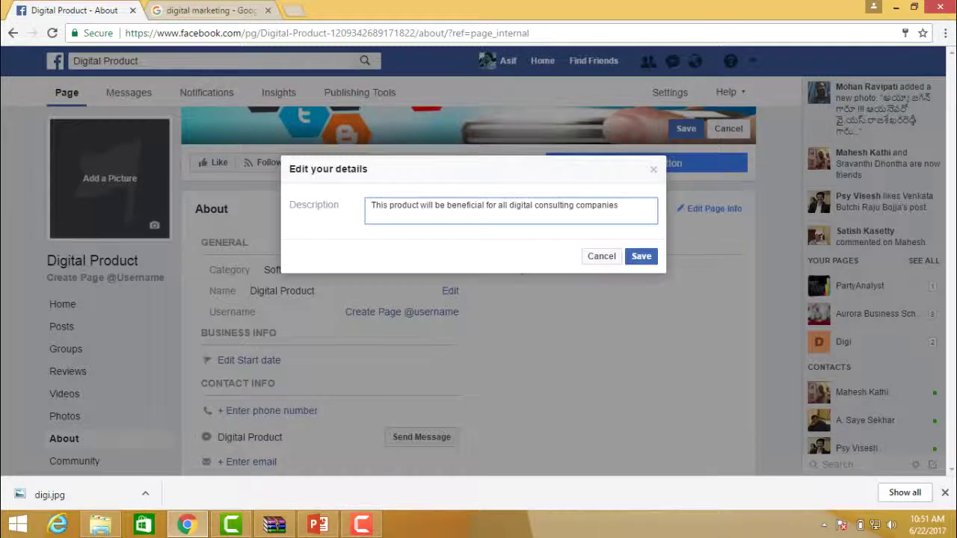
click(641, 255)
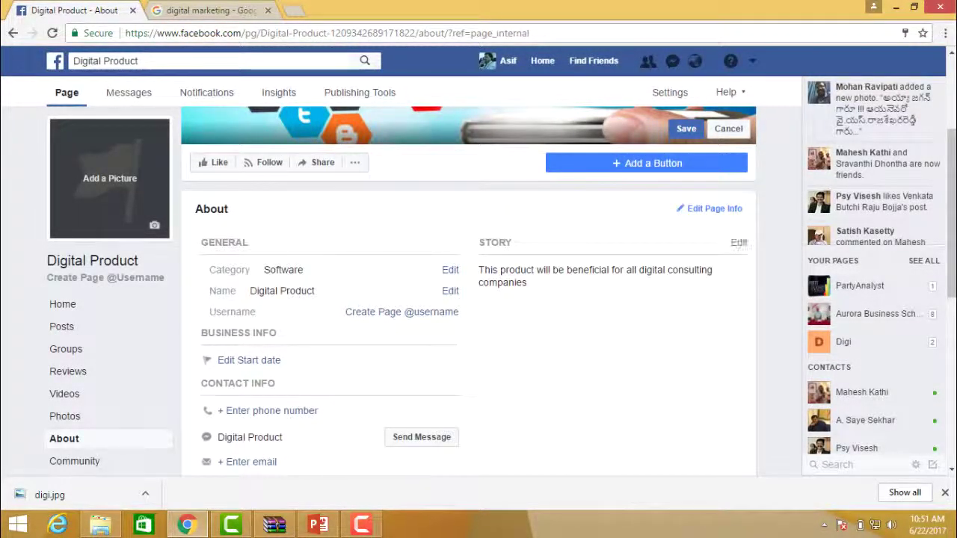
Examine the options for adding a button to the page, including purchase or donation and partner apps, and close them without adding one.
scroll(468, 299, down, 5)
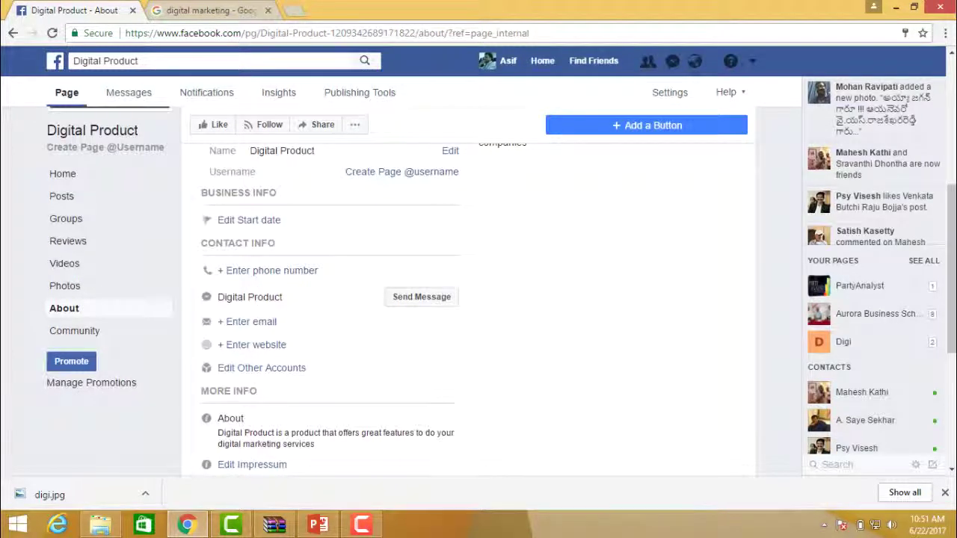
scroll(468, 299, up, 5)
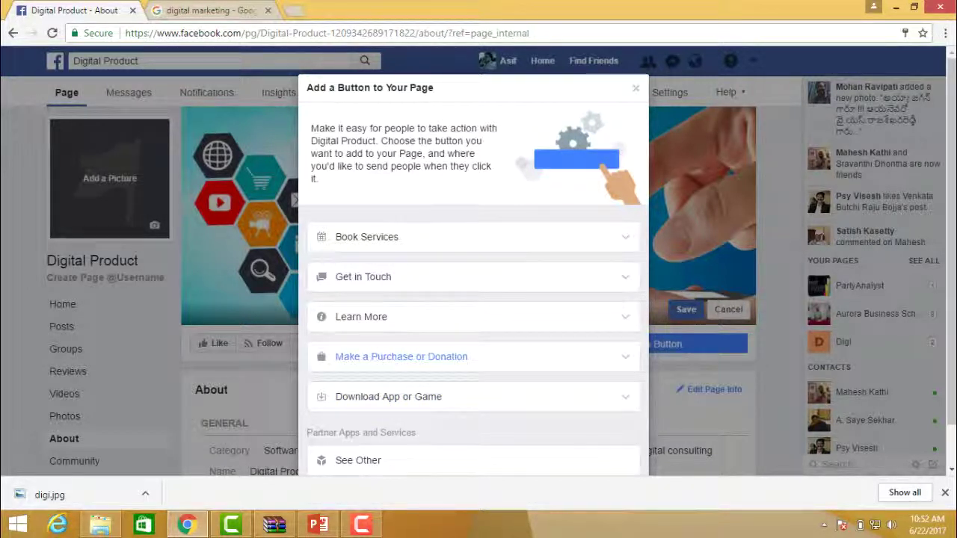
click(402, 357)
click(401, 356)
click(358, 460)
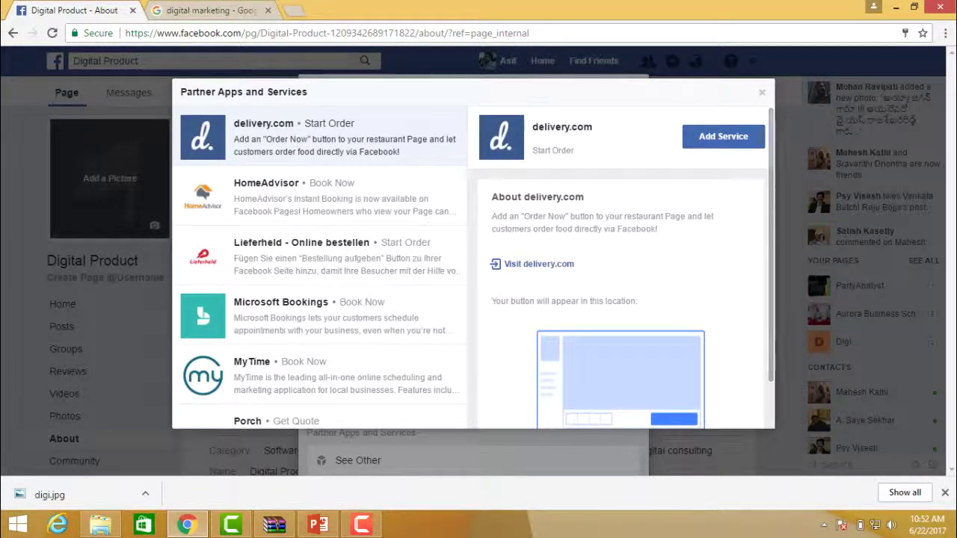
key(Escape)
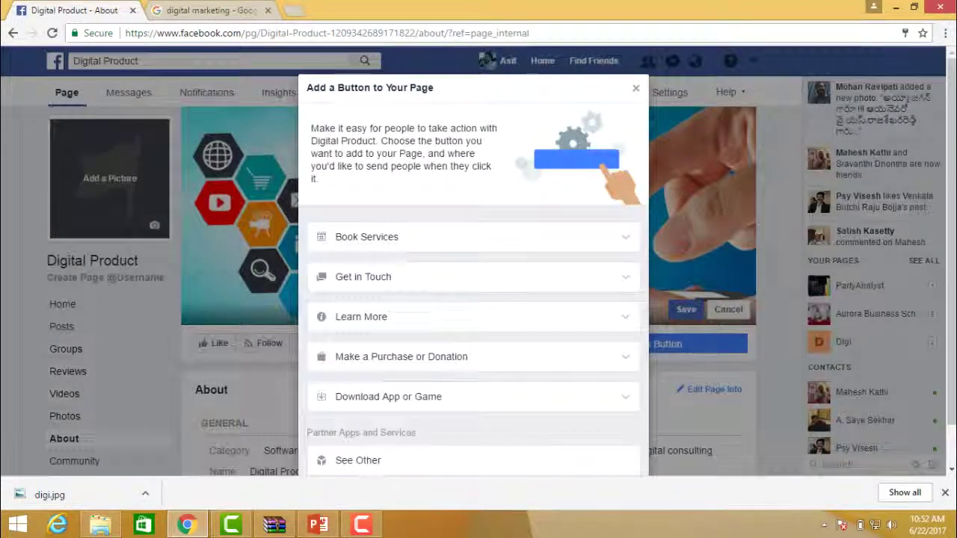
key(Escape)
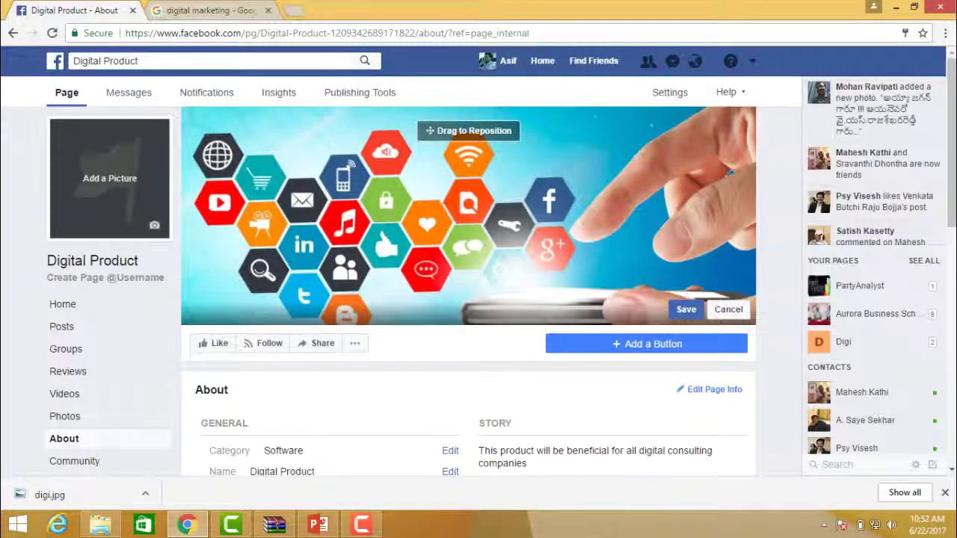
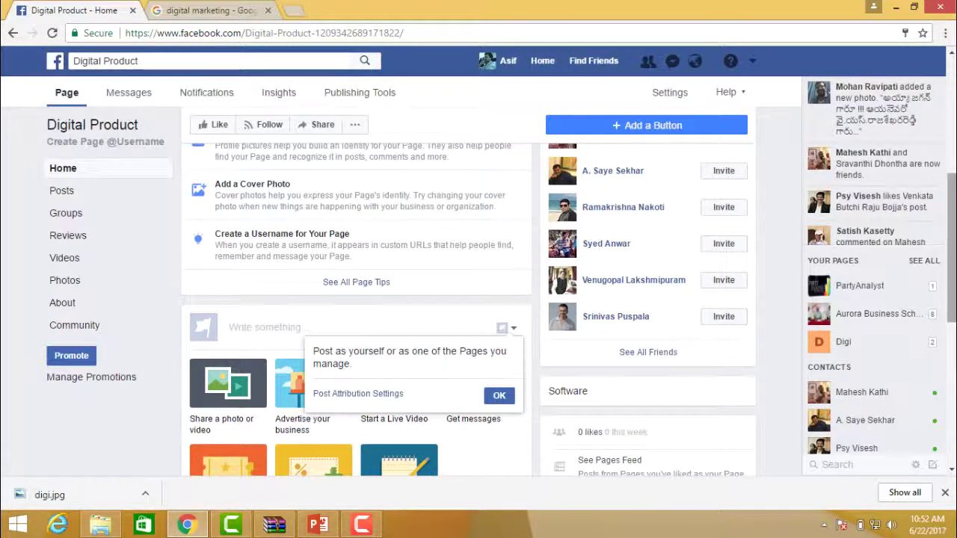
Look through the page's Home view, from the page tips and friend invitations to the posts and reviews.
scroll(356, 299, down, 5)
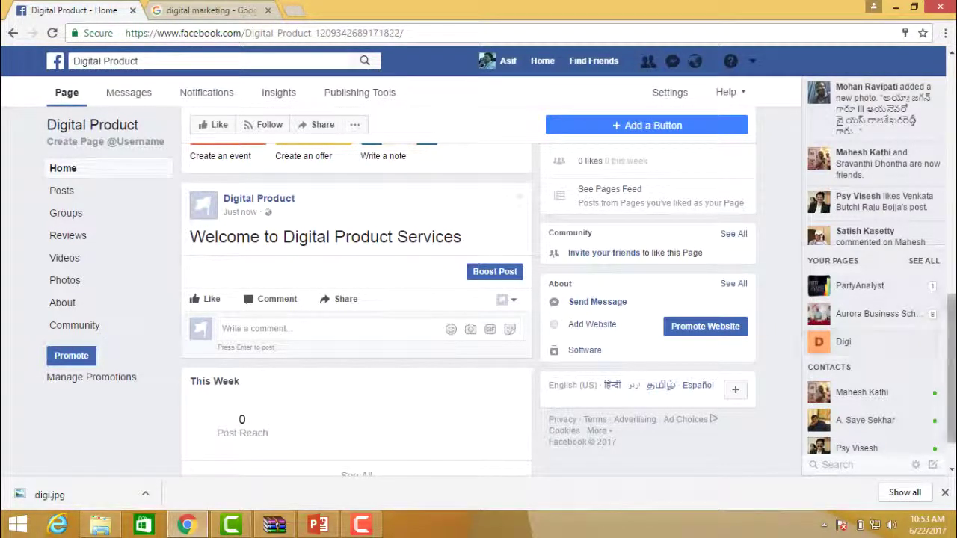
scroll(356, 299, up, 5)
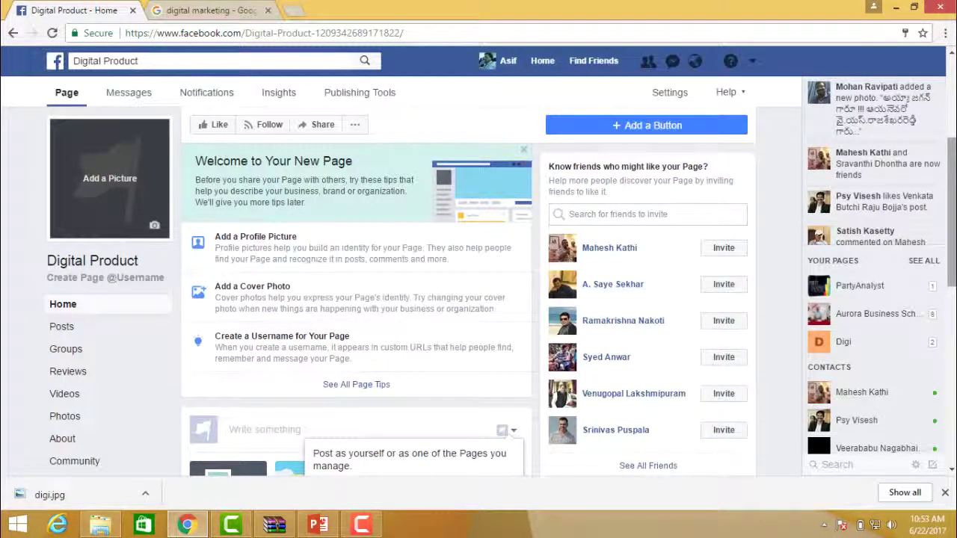
scroll(356, 299, down, 5)
scroll(355, 299, down, 2)
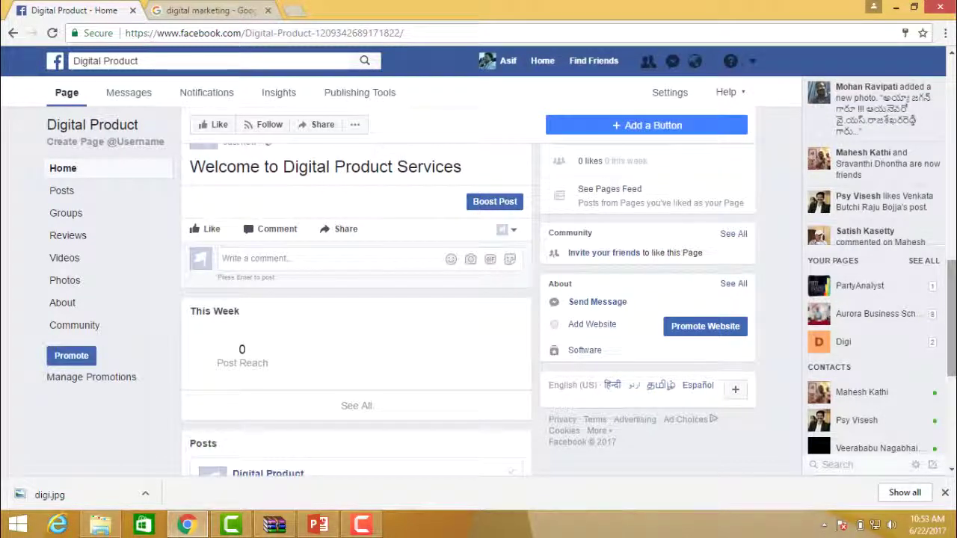
scroll(355, 299, down, 4)
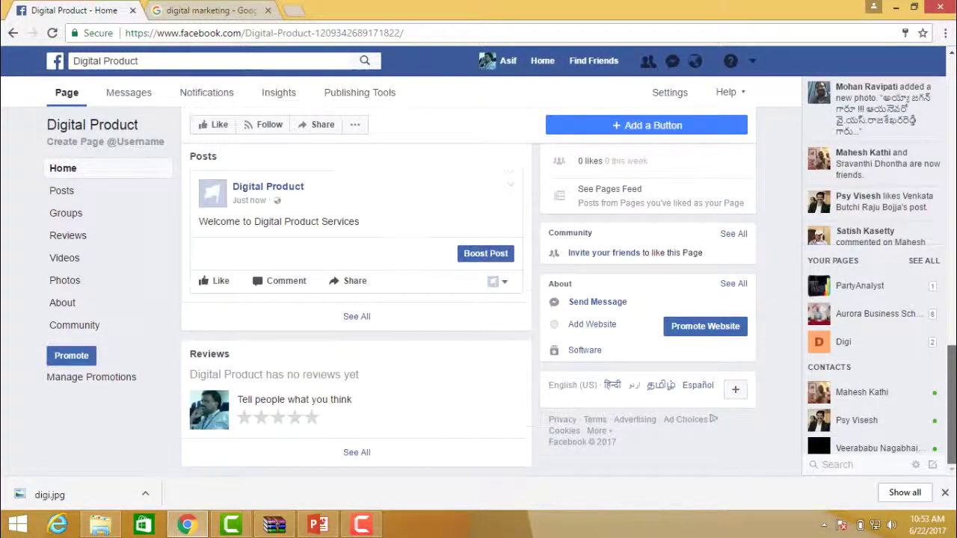
scroll(356, 299, up, 10)
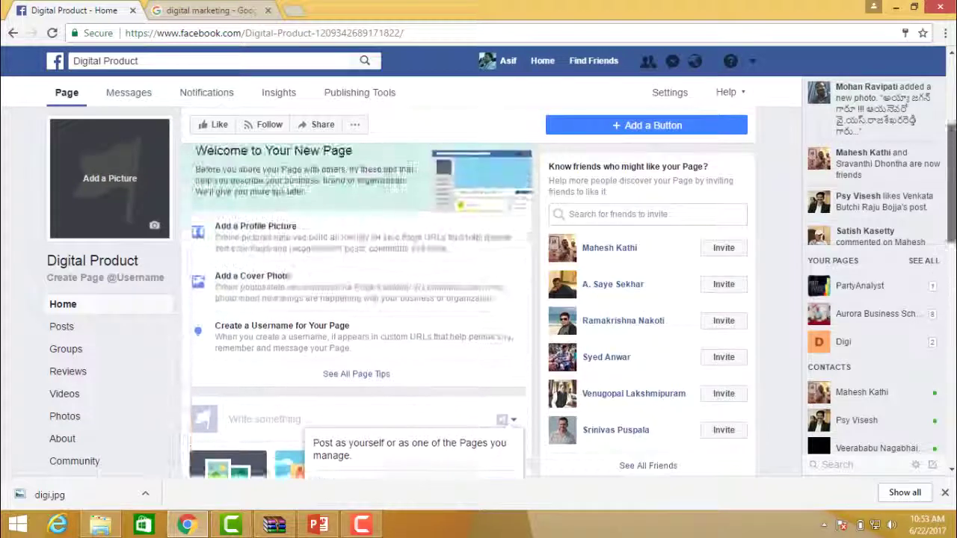
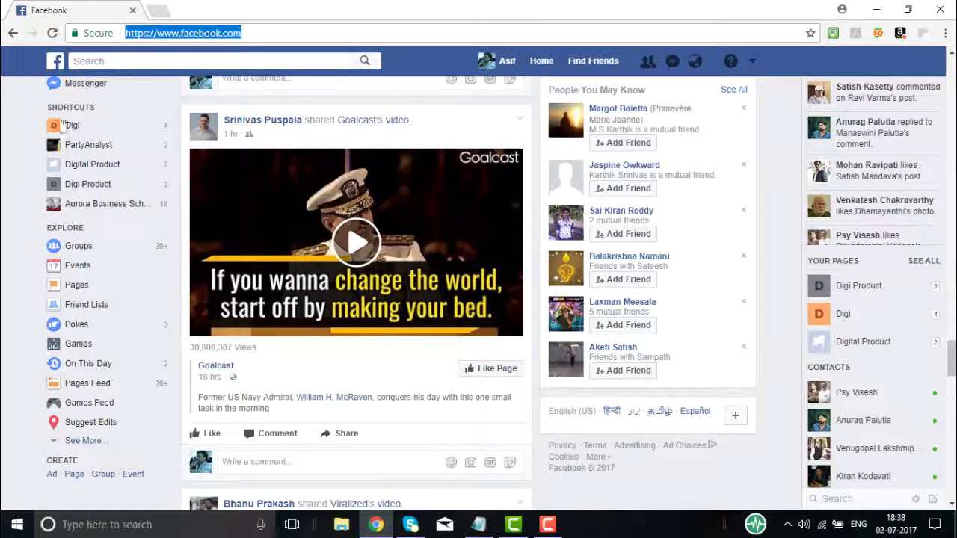
Start creating a Facebook ad and discard the saved Traffic1 campaign draft to start over at the objective selection.
scroll(4, 161, down, 1)
scroll(4, 172, down, 1)
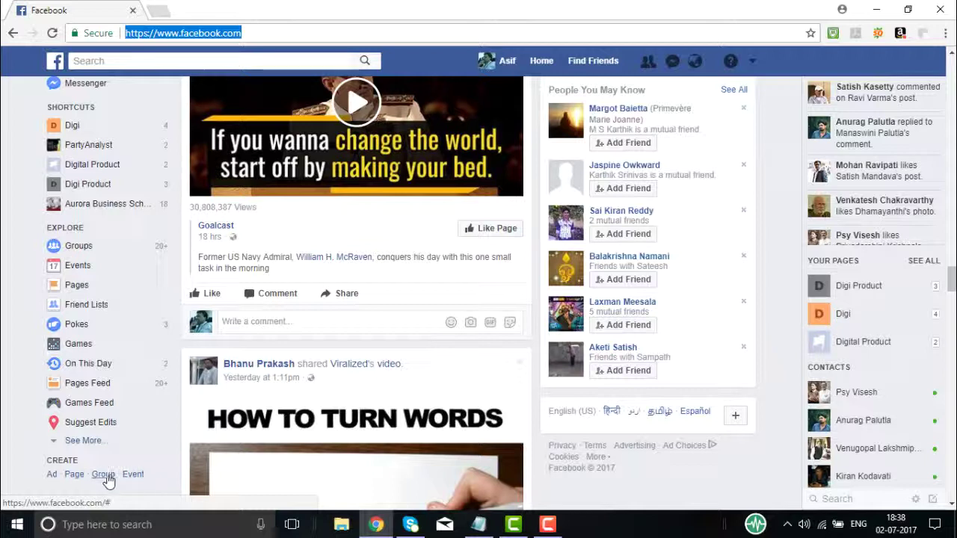
click(52, 475)
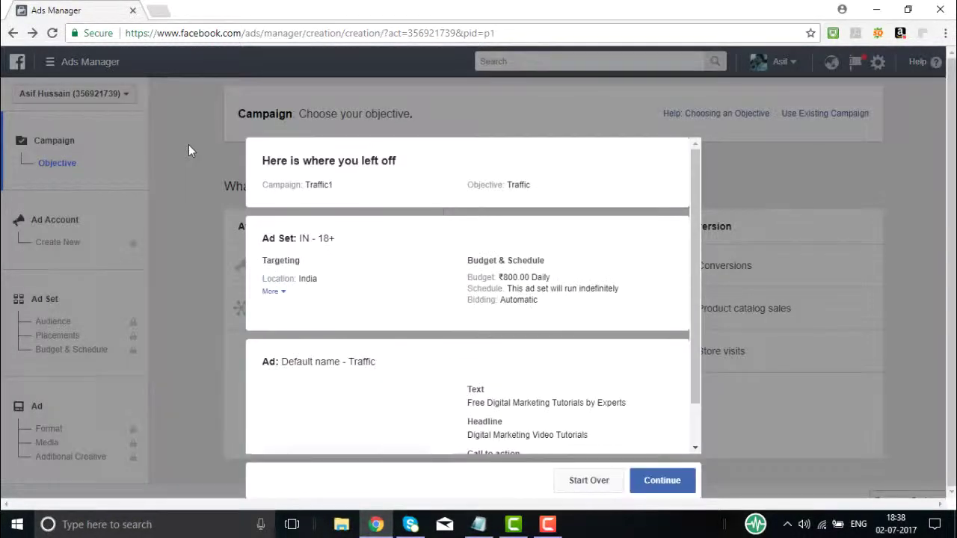
click(596, 486)
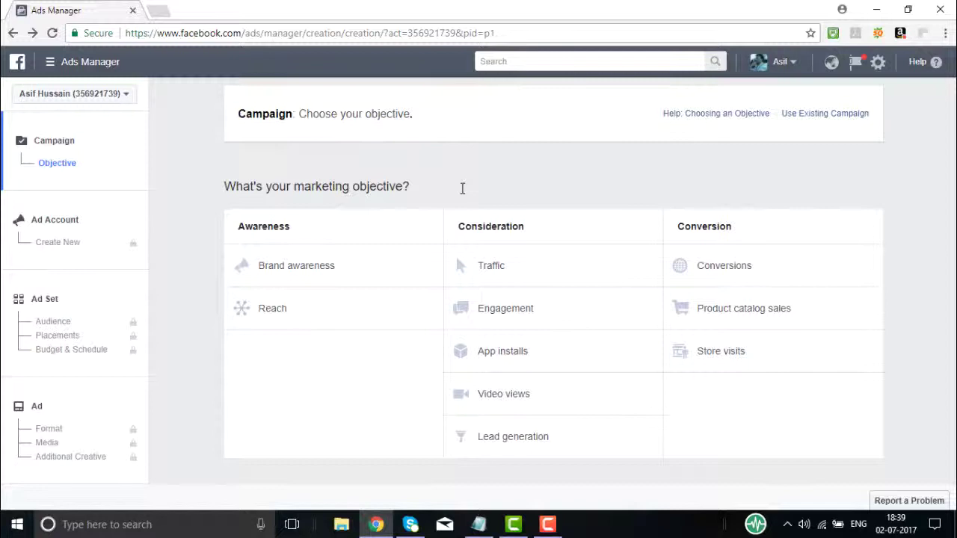
Choose Traffic as the marketing objective, name the campaign TP-Digital and proceed to the ad account setup.
click(494, 270)
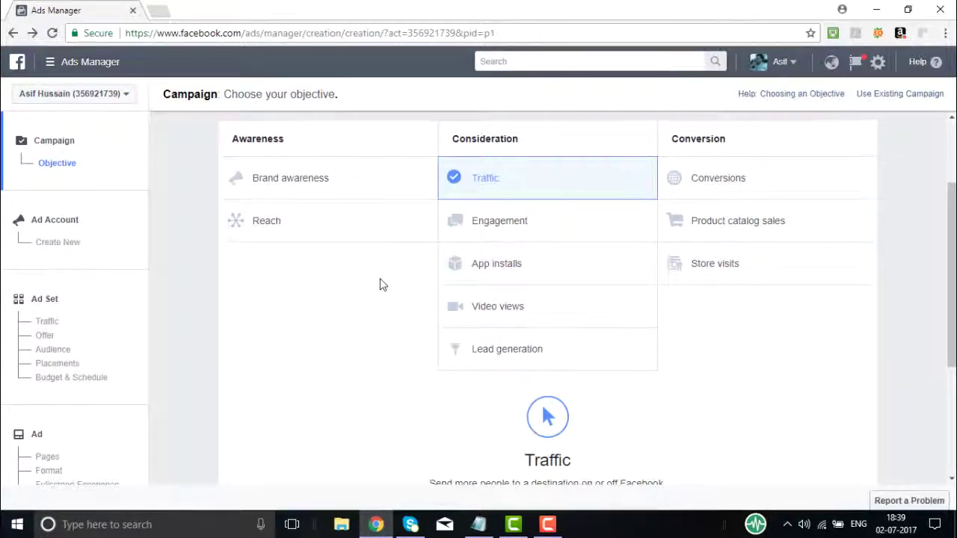
scroll(379, 284, down, 2)
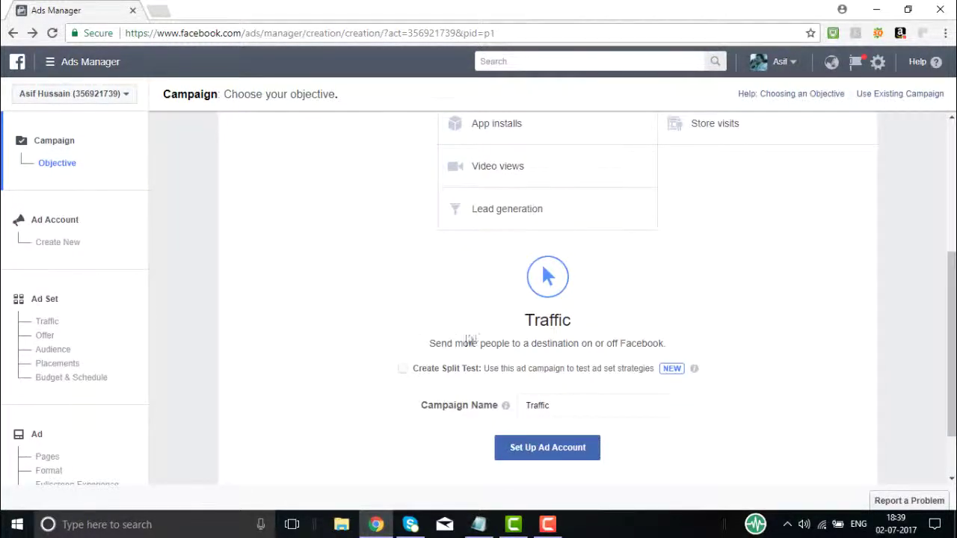
click(559, 405)
drag(555, 405, 523, 407)
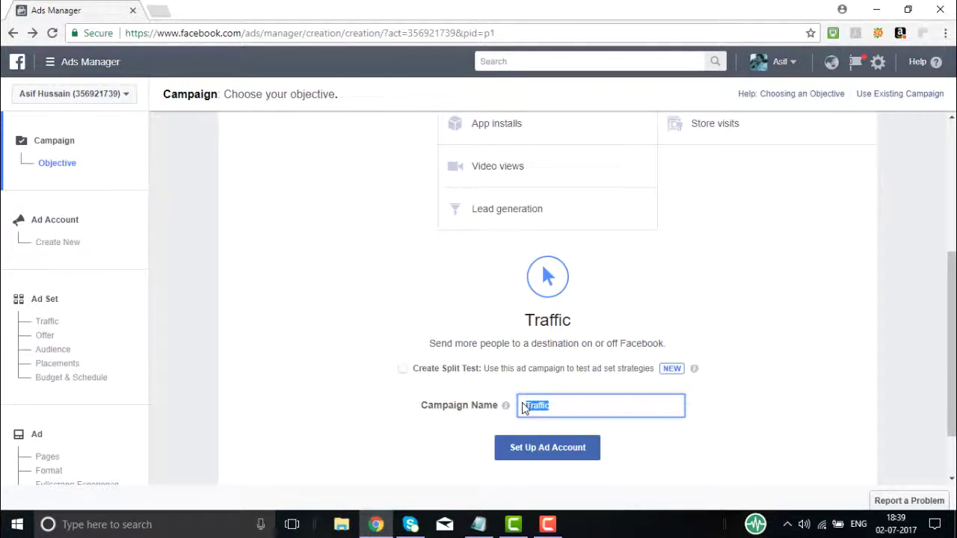
key(BackSpace)
text(TP-Digital)
click(538, 448)
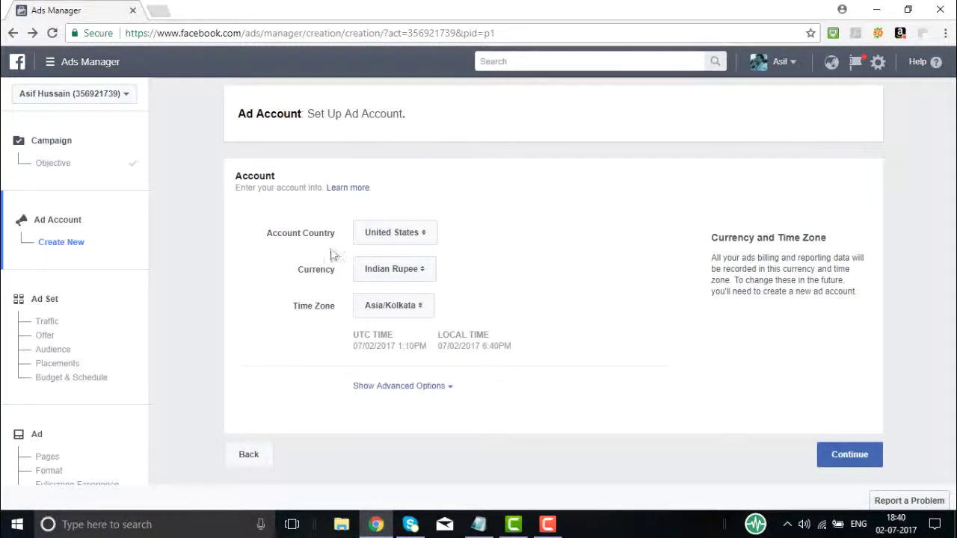
Set the ad account country to India and continue to the ad set.
click(423, 236)
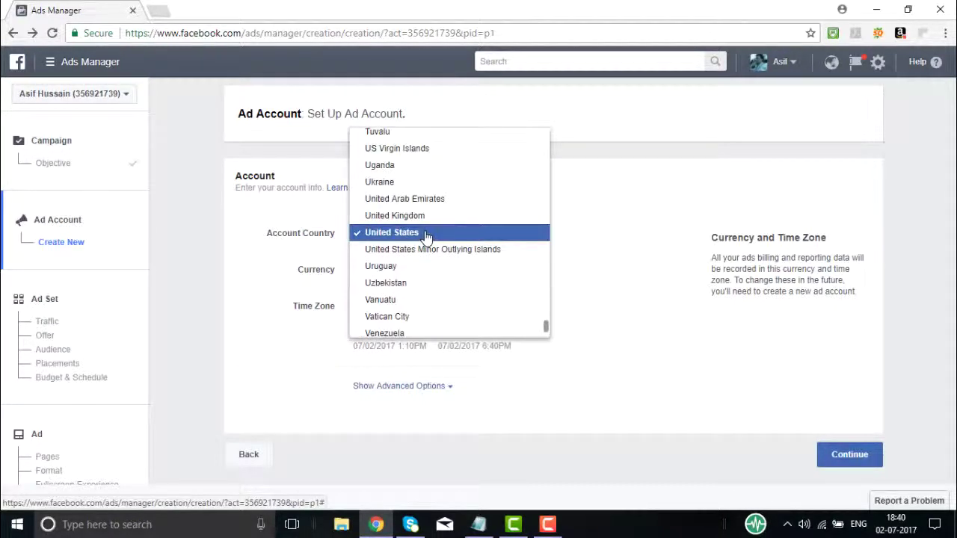
text(in)
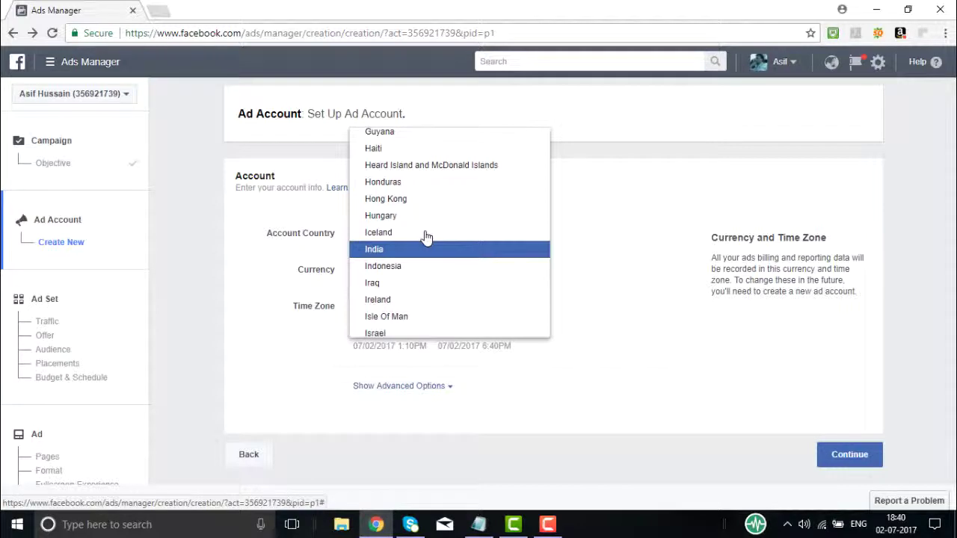
click(381, 254)
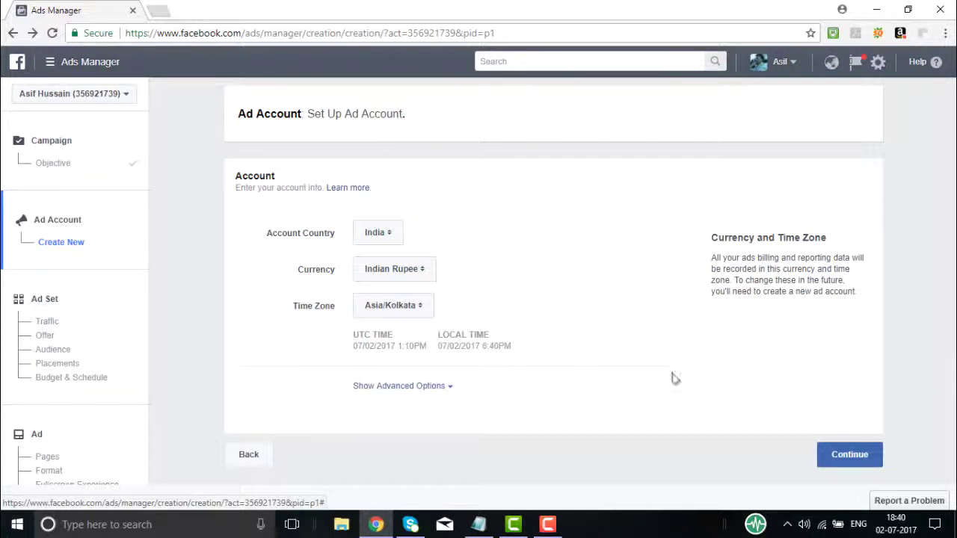
click(849, 455)
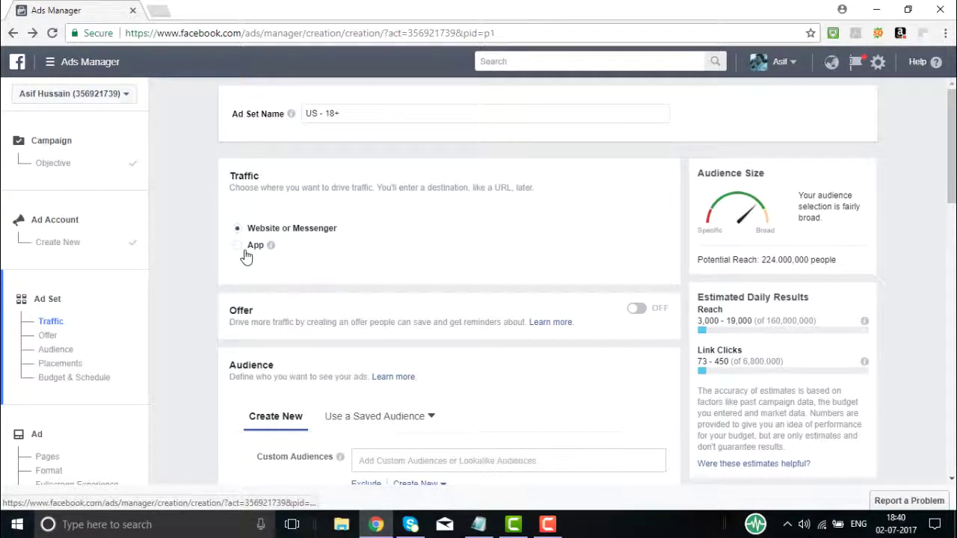
Set the maximum age of the ad set's audience to 40.
scroll(208, 302, down, 2)
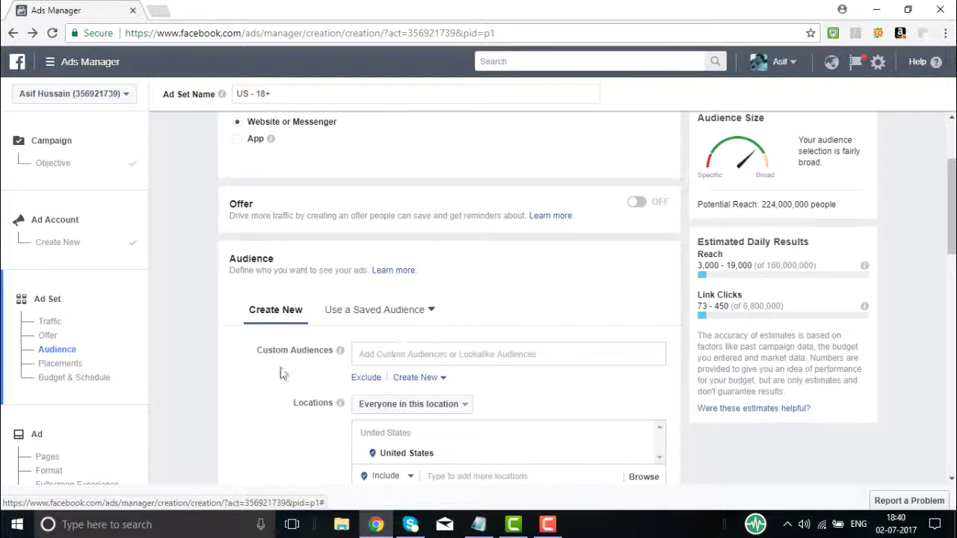
scroll(280, 373, down, 2)
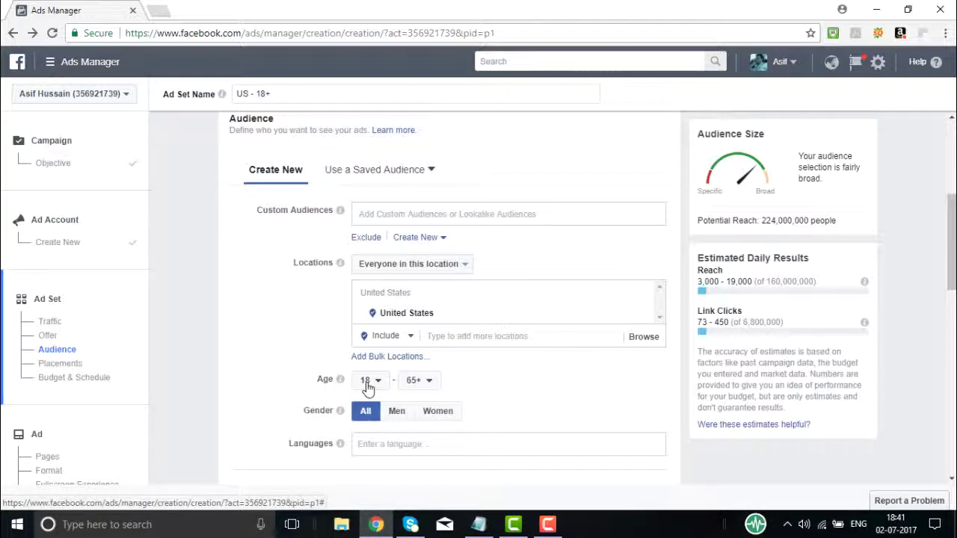
click(430, 383)
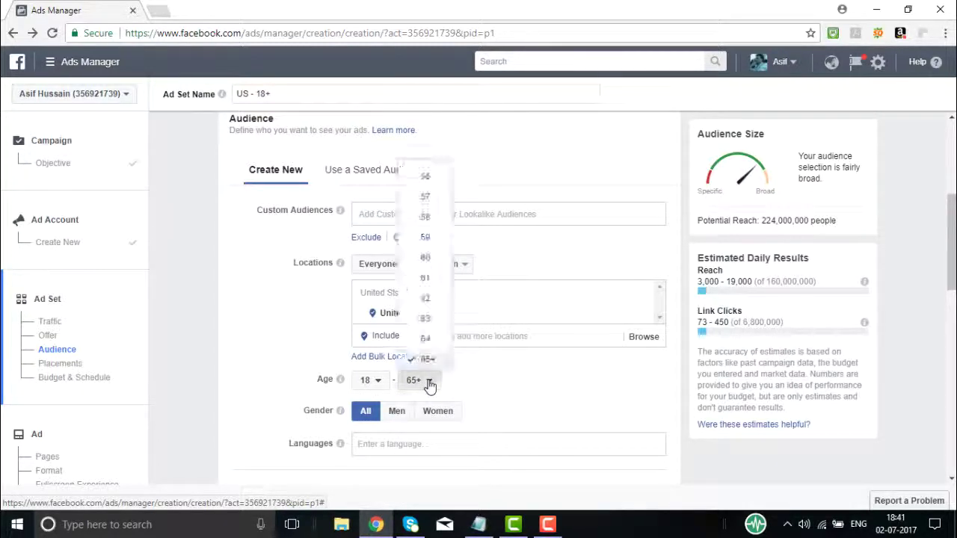
drag(447, 338, 442, 261)
click(424, 221)
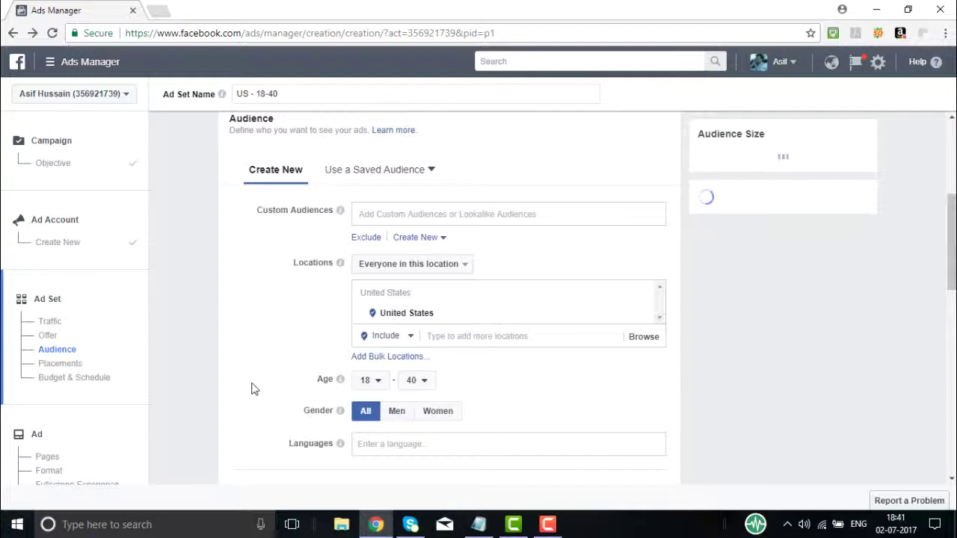
Restrict the audience's languages to English (All).
scroll(252, 387, down, 2)
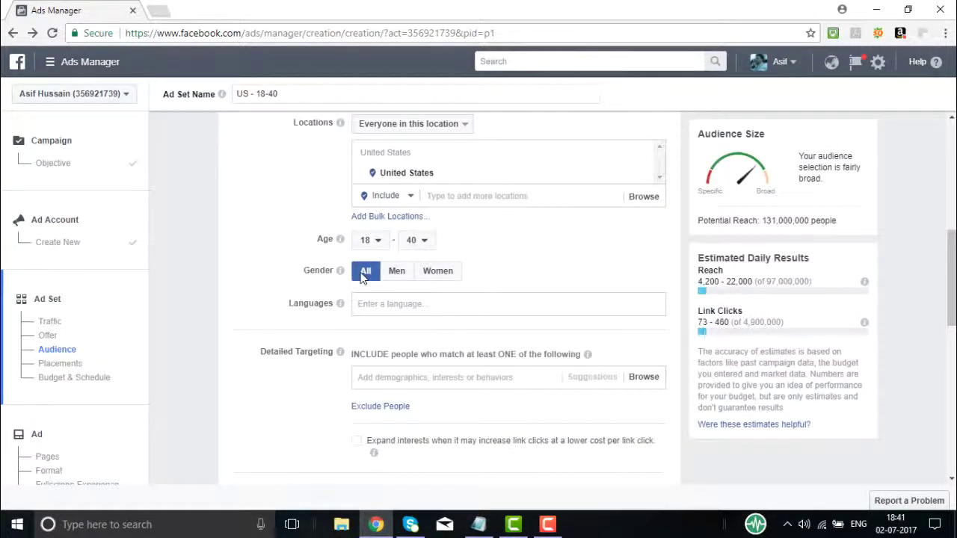
click(368, 304)
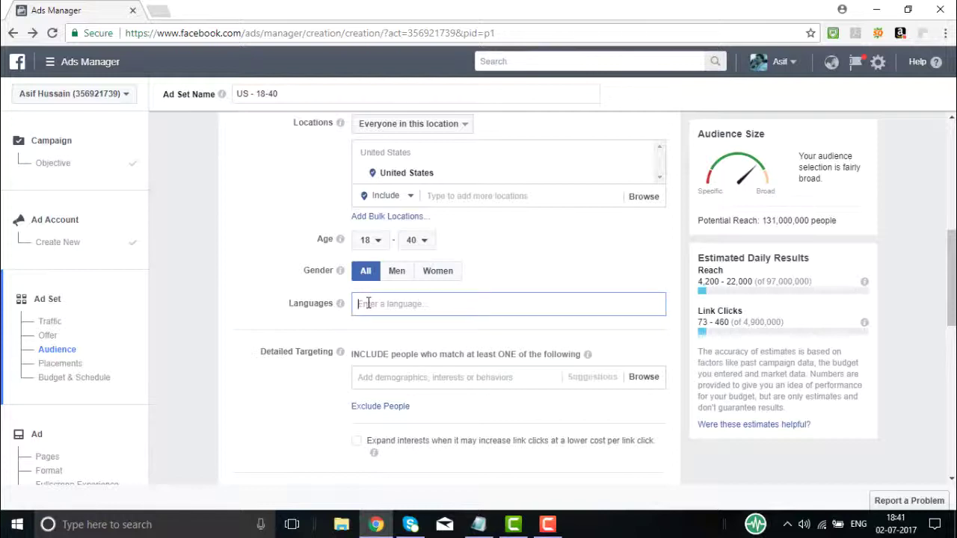
text(Engli)
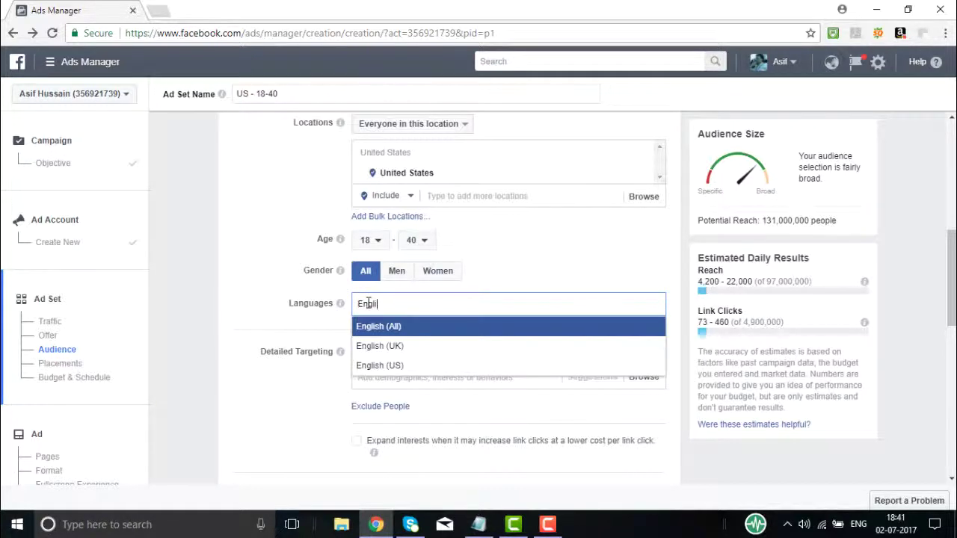
click(370, 329)
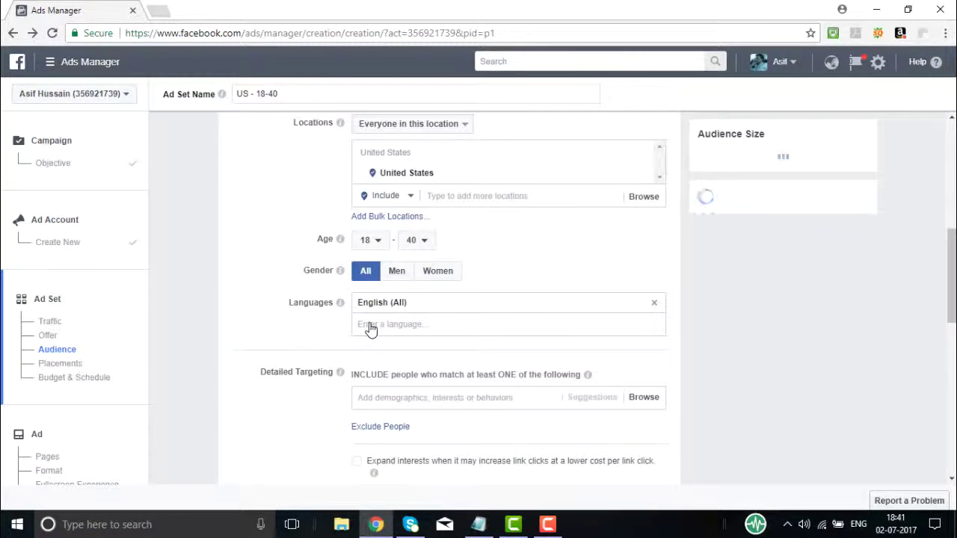
Search detailed targeting for education and include people with the education level College grad.
scroll(312, 394, down, 1)
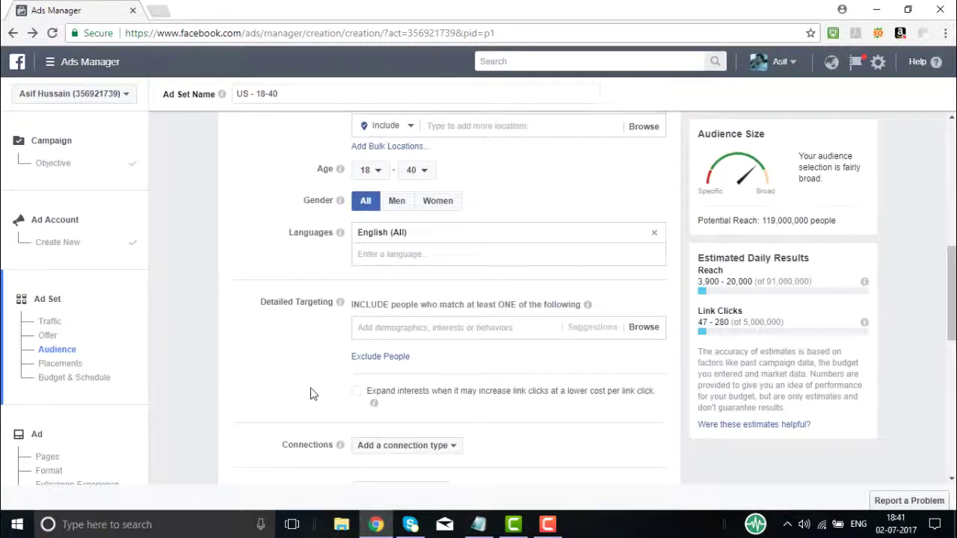
click(403, 329)
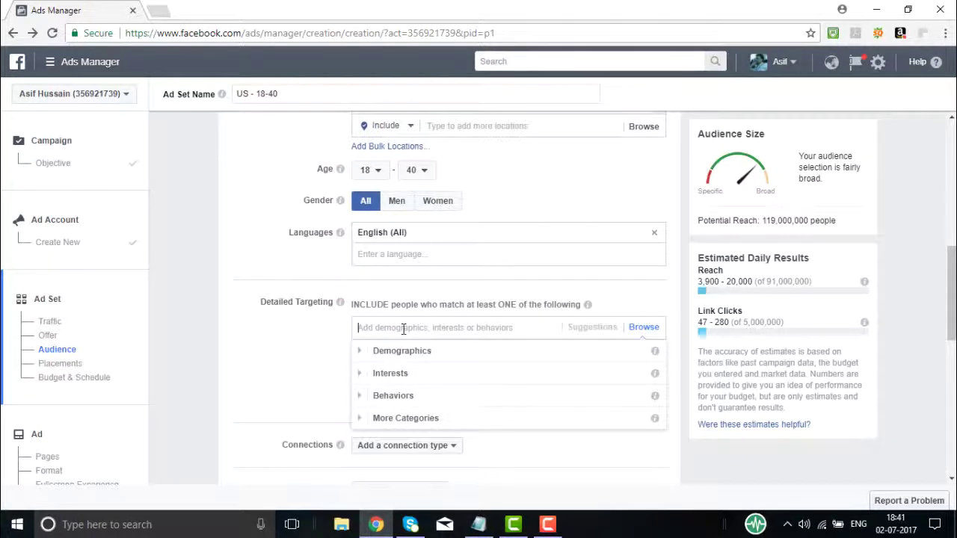
text(education)
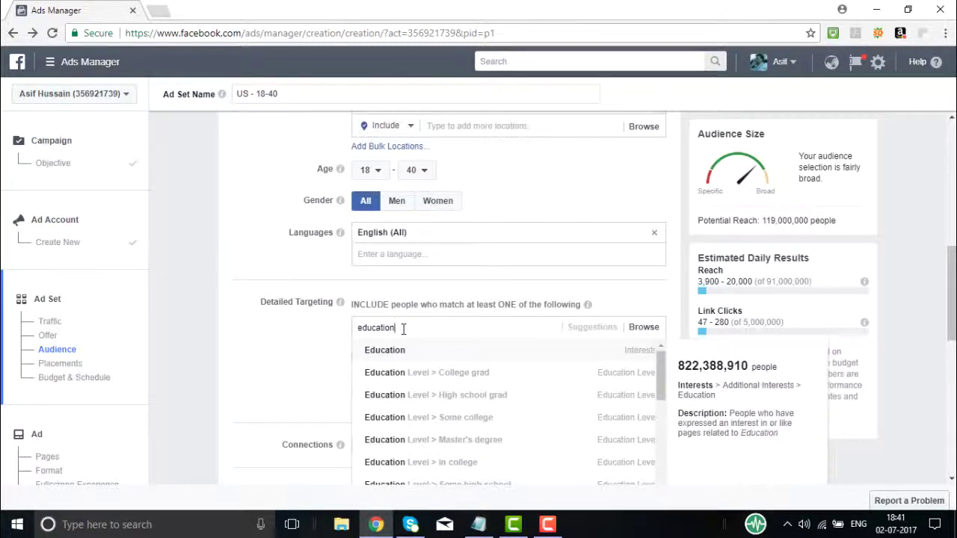
click(398, 377)
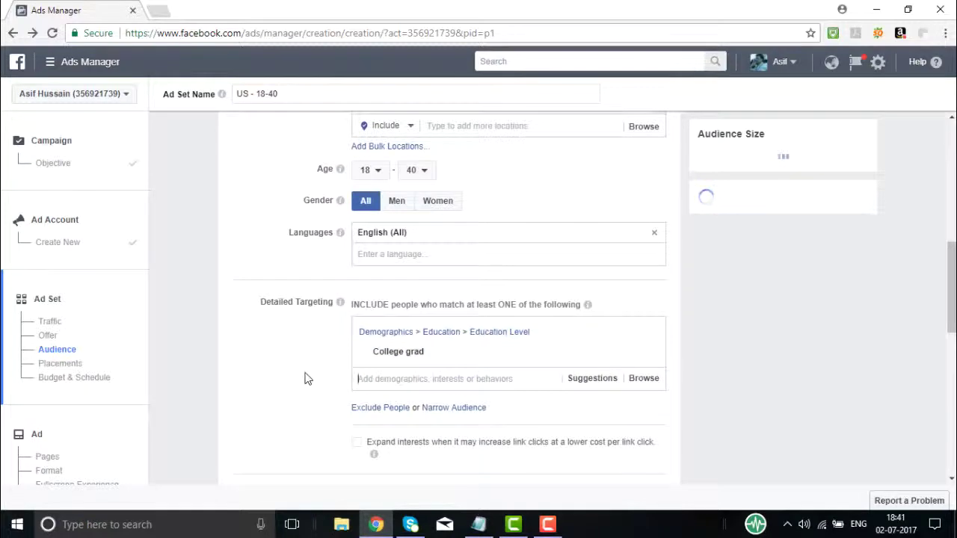
Save the audience under its suggested name and continue to the ad setup with the default placements, budget and schedule.
scroll(306, 377, down, 1)
scroll(306, 378, down, 3)
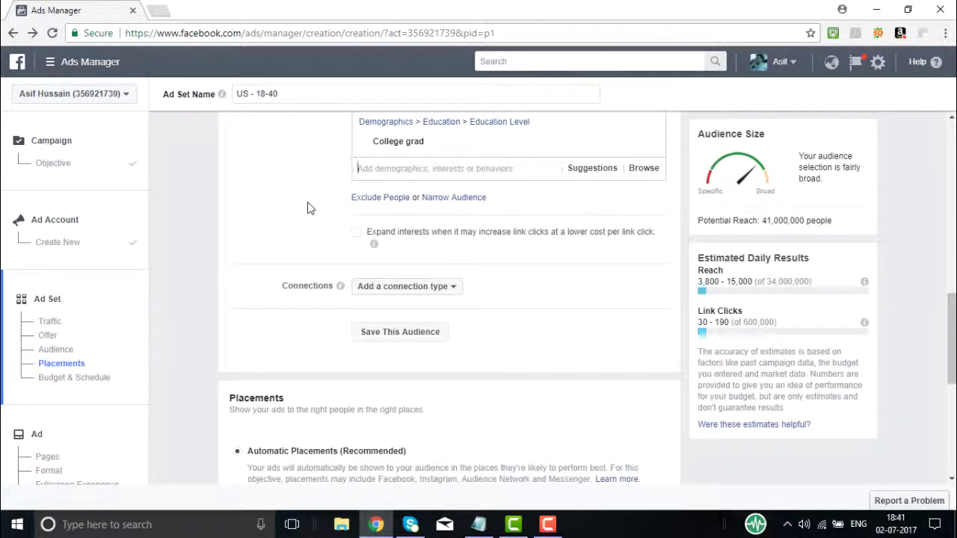
click(381, 331)
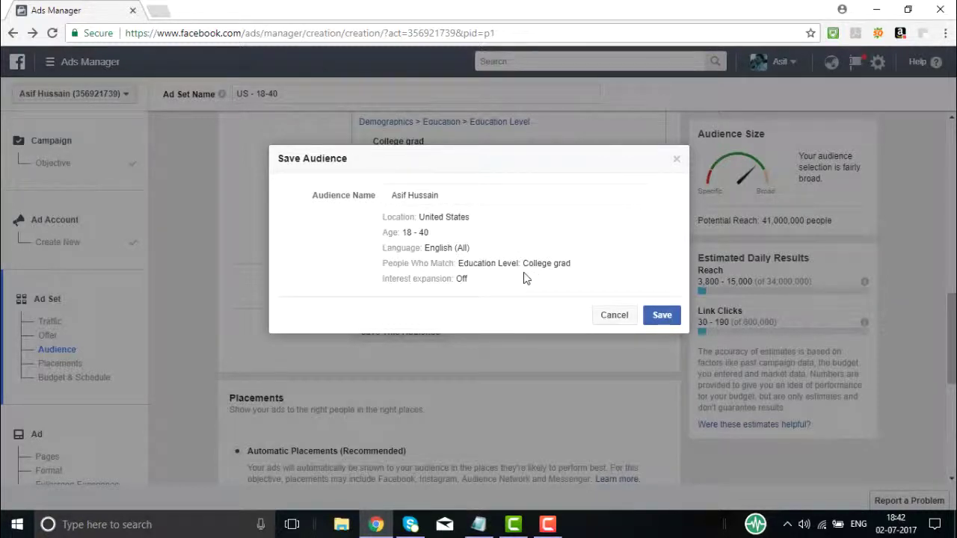
click(662, 316)
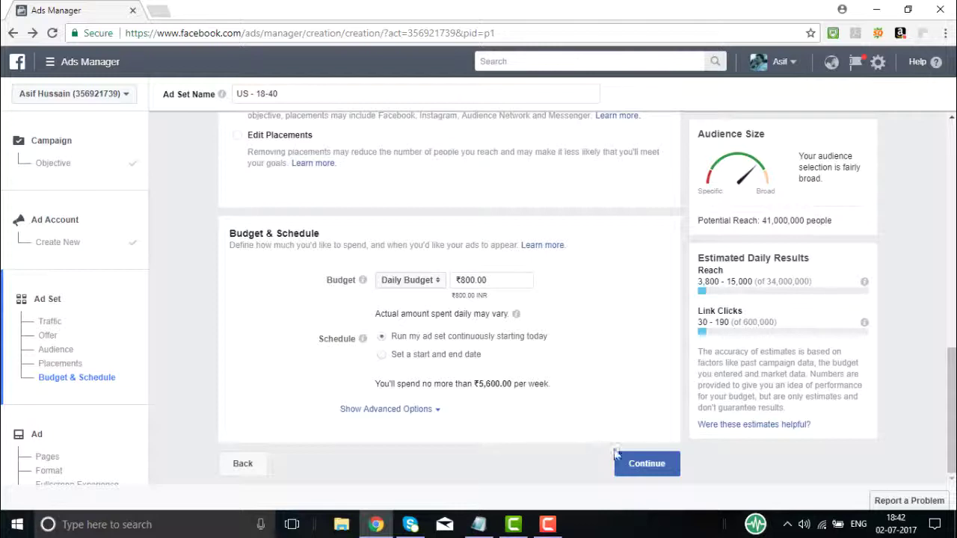
click(655, 465)
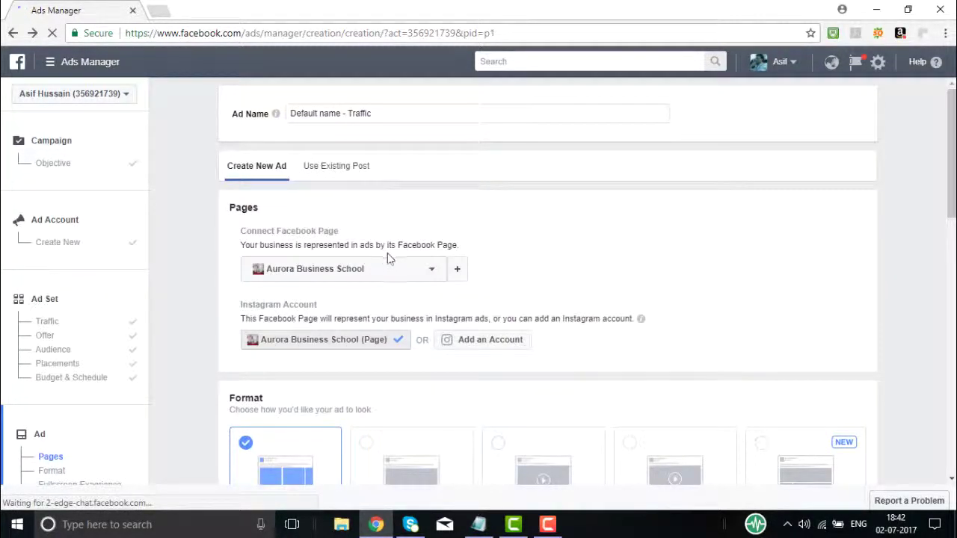
Connect the Digi Facebook Page to the ad and choose the Single Image format.
click(434, 272)
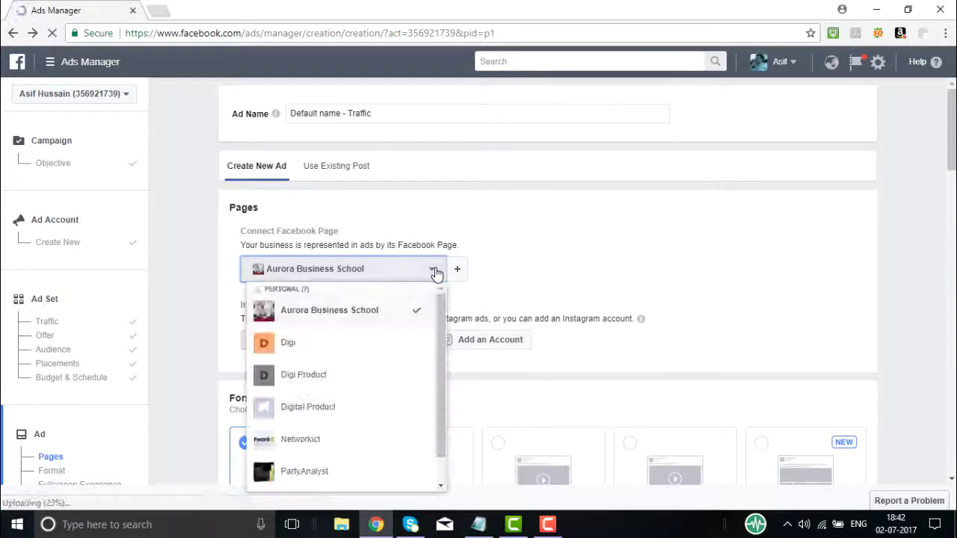
click(282, 345)
scroll(209, 333, down, 3)
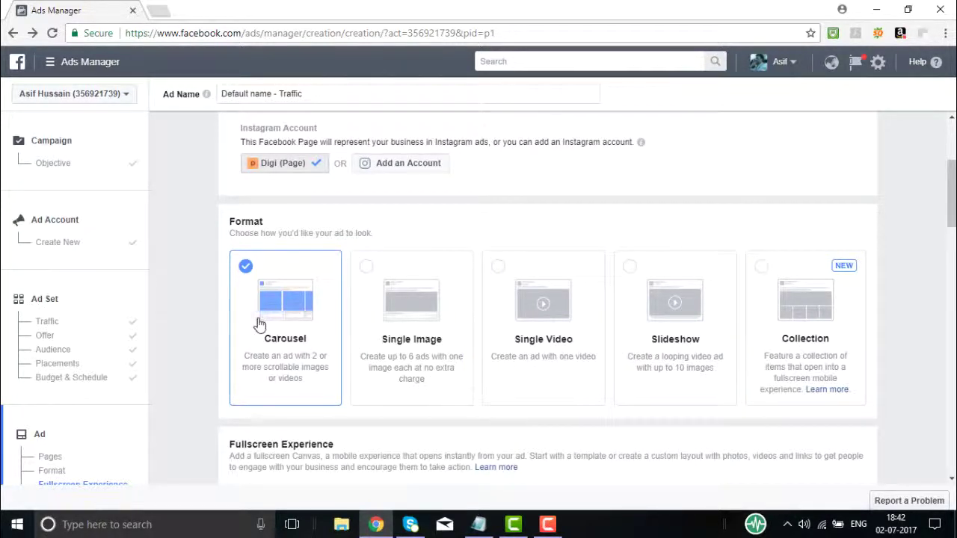
click(413, 307)
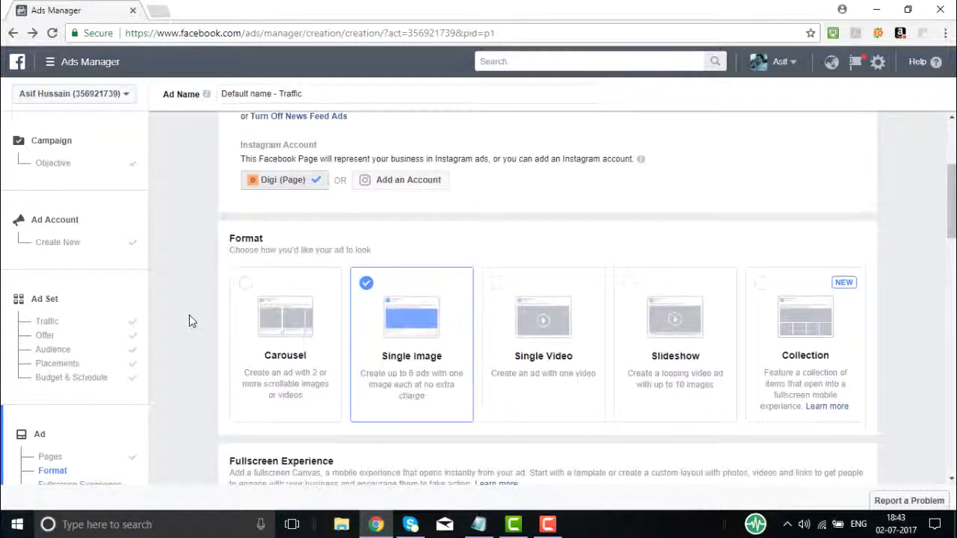
Upload the Tutorialspoint image from the Desktop as the ad's image.
scroll(189, 321, down, 3)
scroll(189, 320, down, 1)
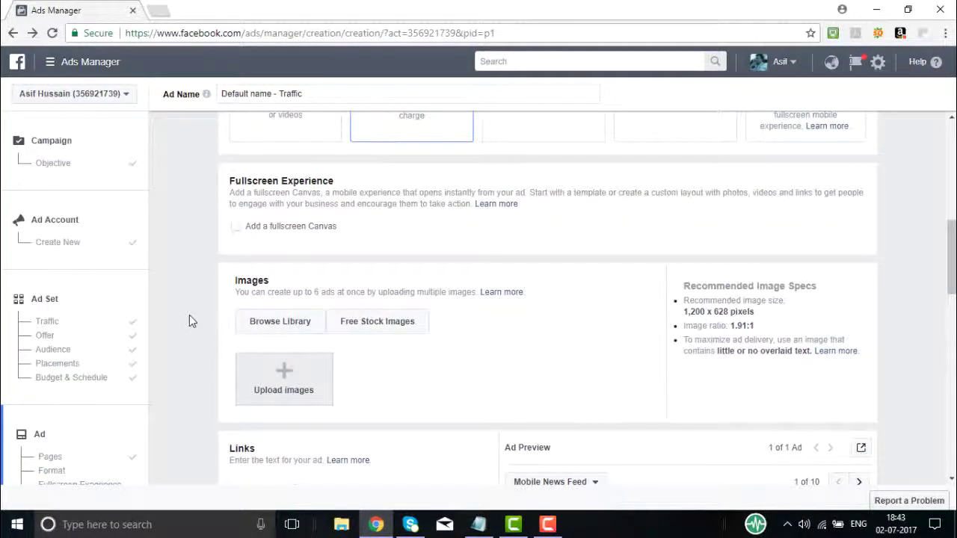
scroll(189, 321, down, 2)
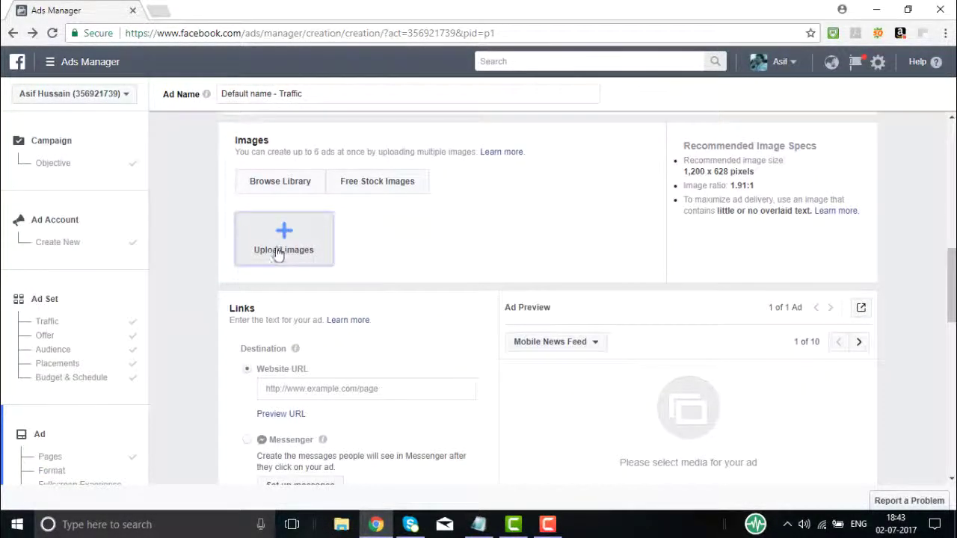
click(283, 245)
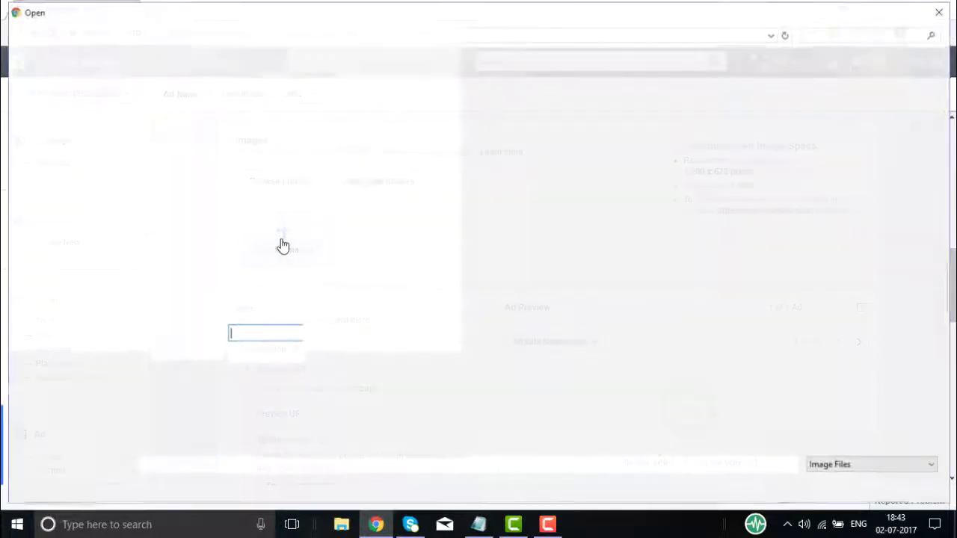
drag(281, 247, 292, 258)
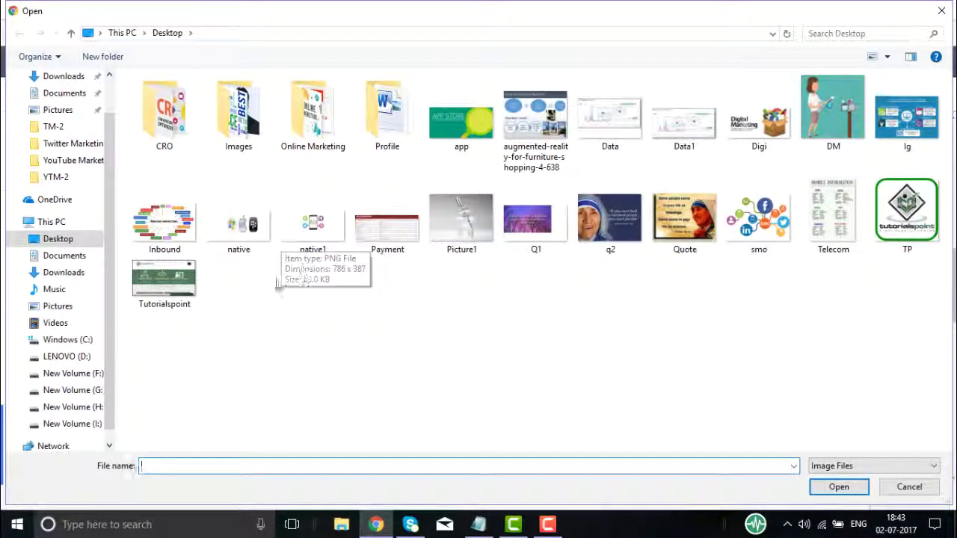
click(164, 283)
click(828, 488)
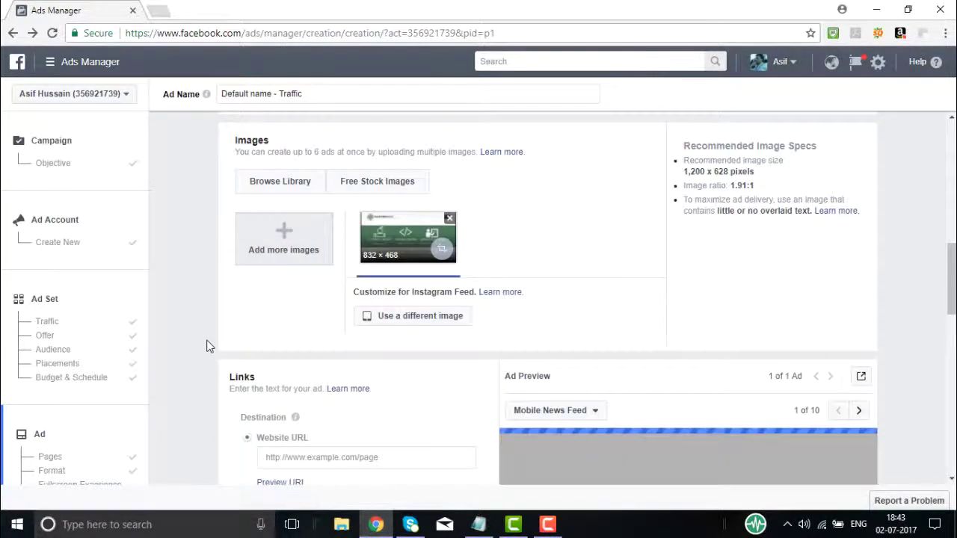
scroll(209, 346, down, 2)
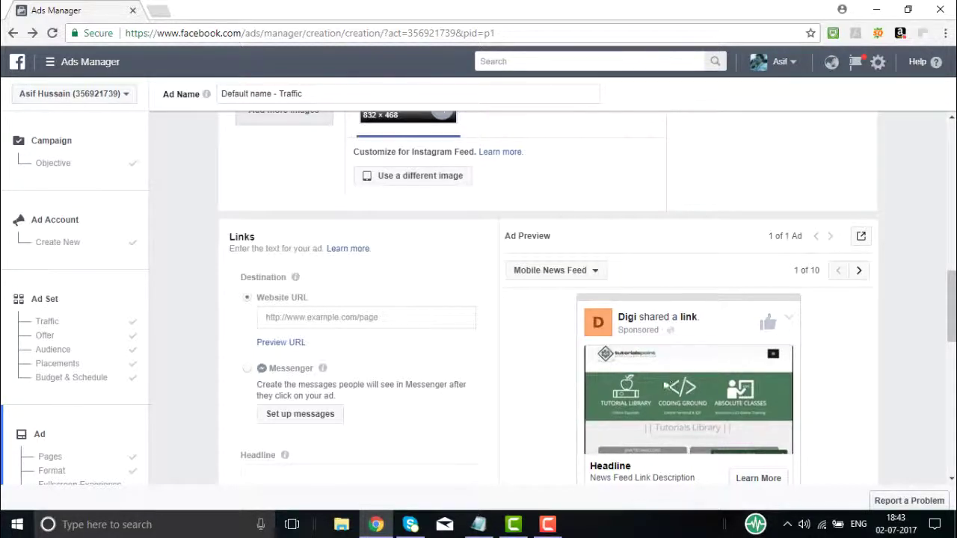
click(330, 317)
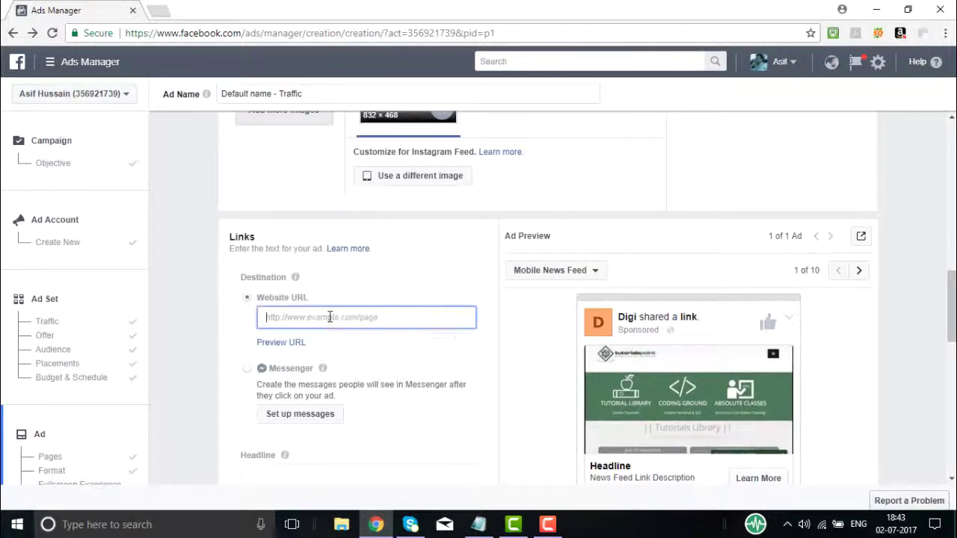
text(ww)
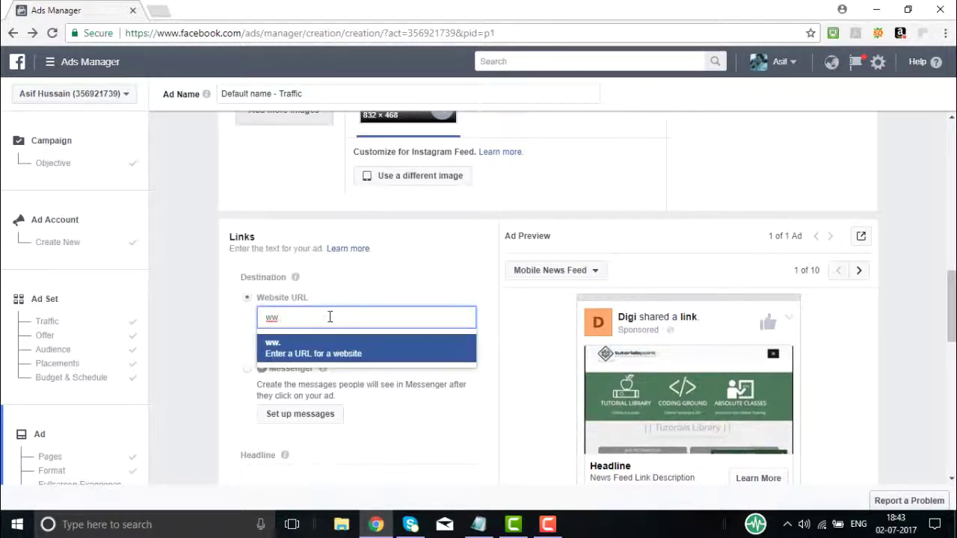
text(w.tut)
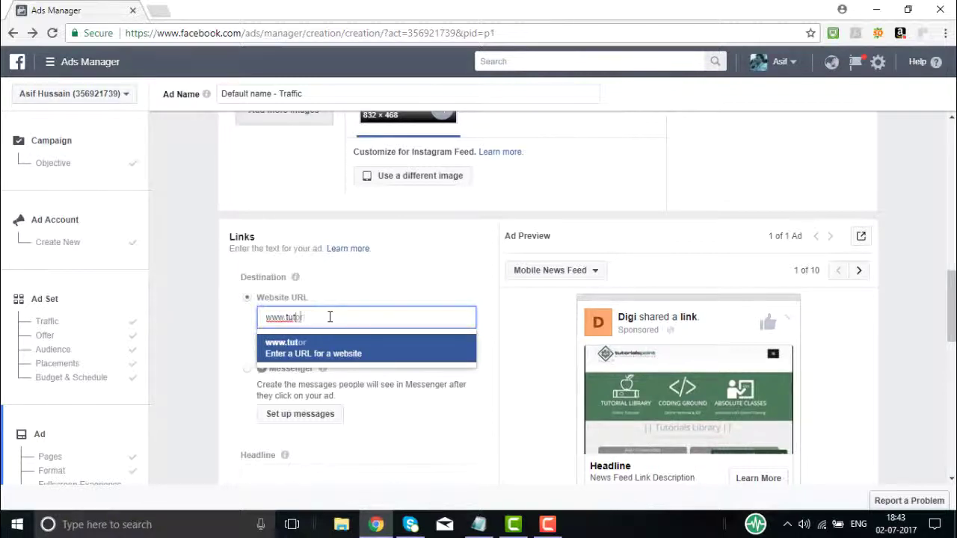
text(orialspoint.com)
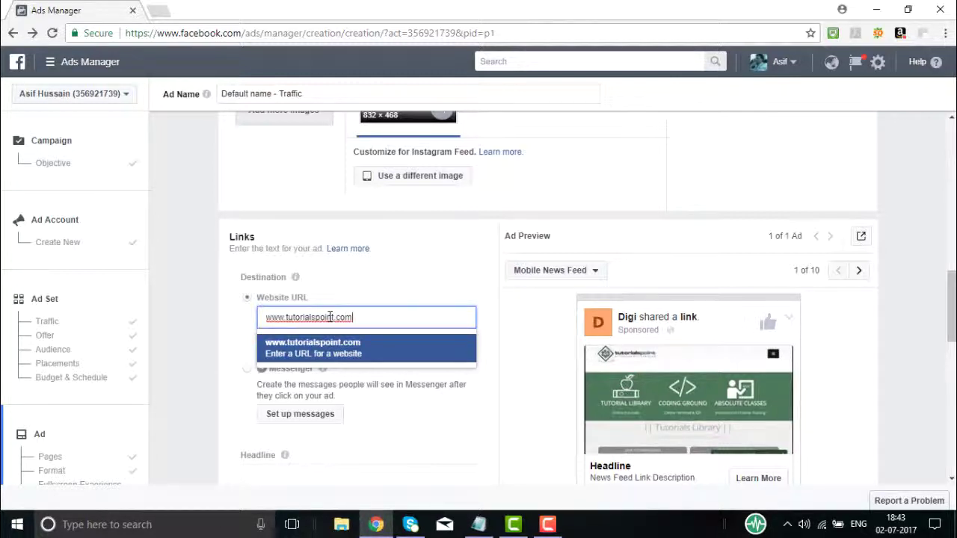
click(233, 321)
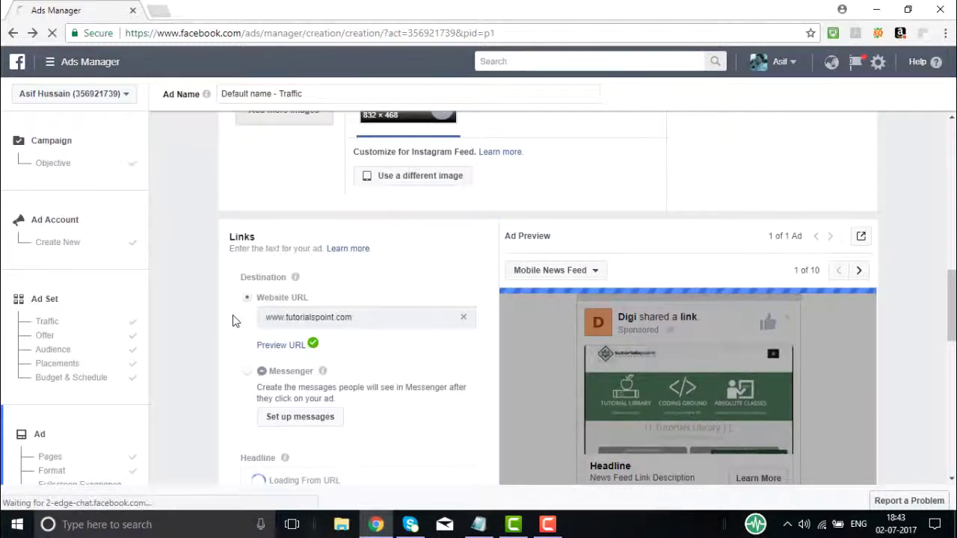
Replace the ad's headline with "Free Digital Marketing Training".
scroll(232, 320, down, 2)
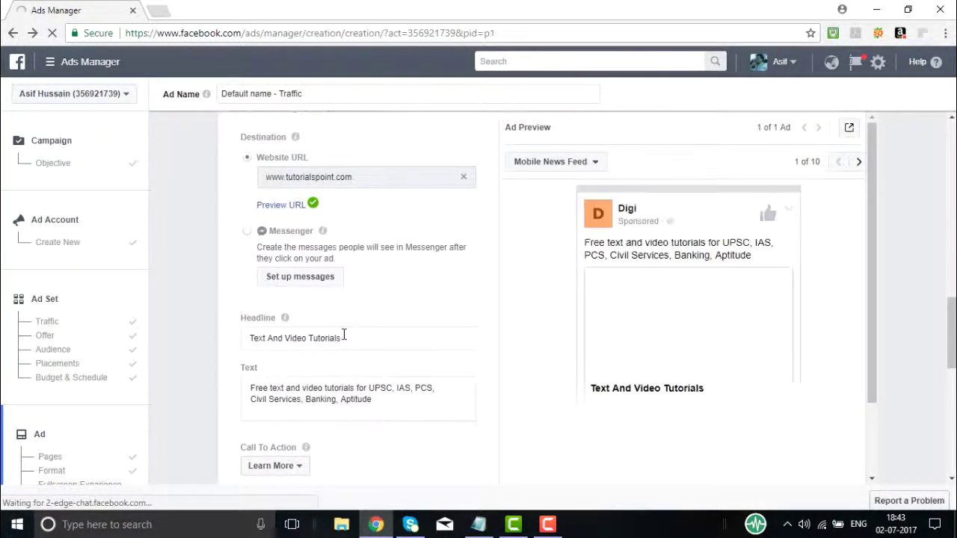
drag(343, 335, 239, 337)
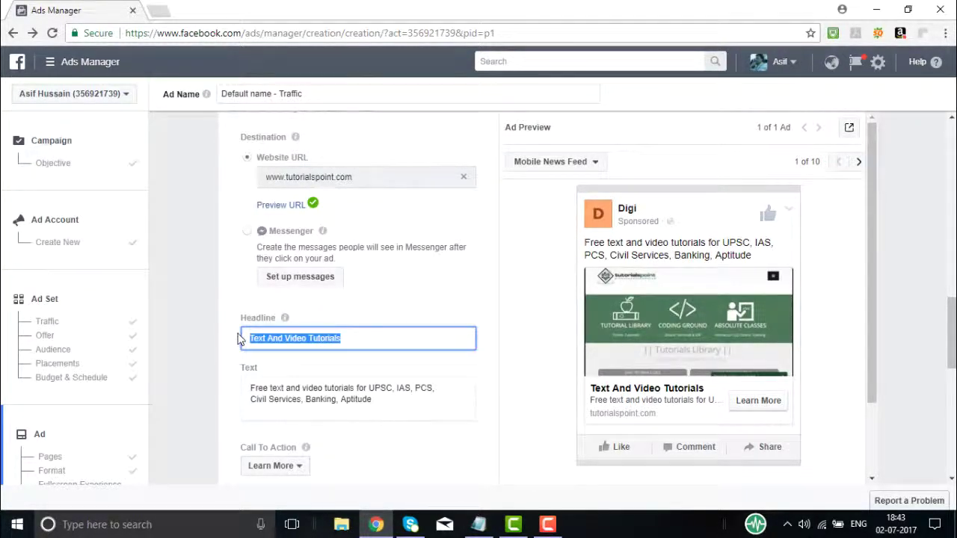
text(Free)
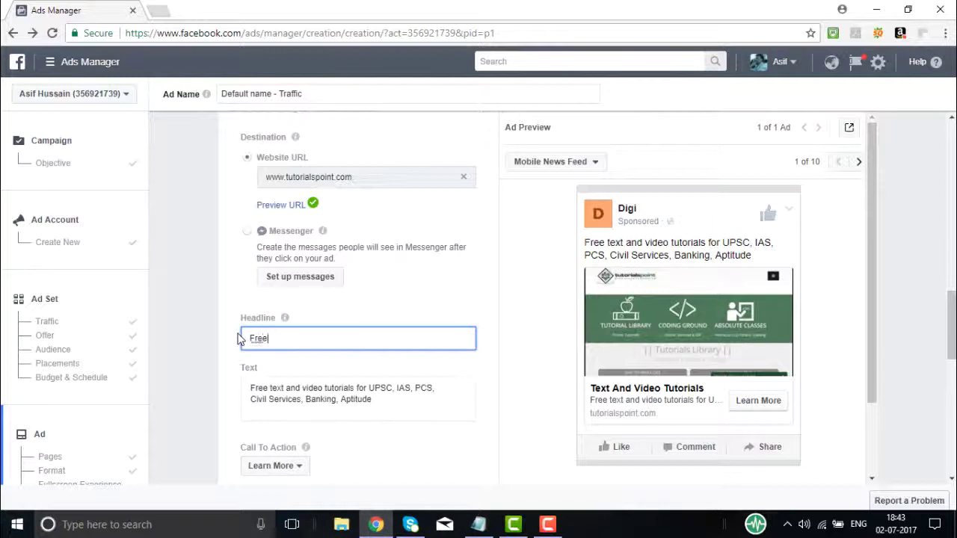
text( Digital Ma)
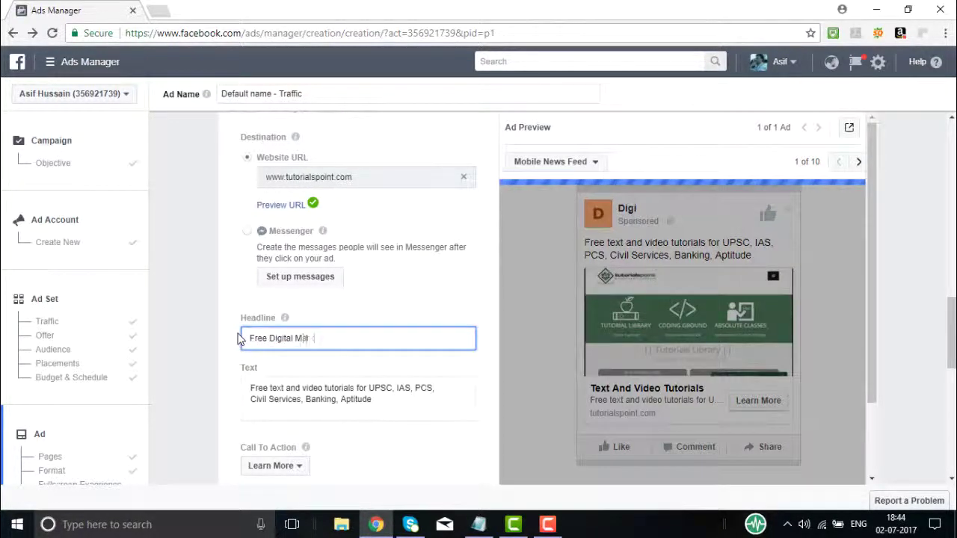
text(rketing Tr)
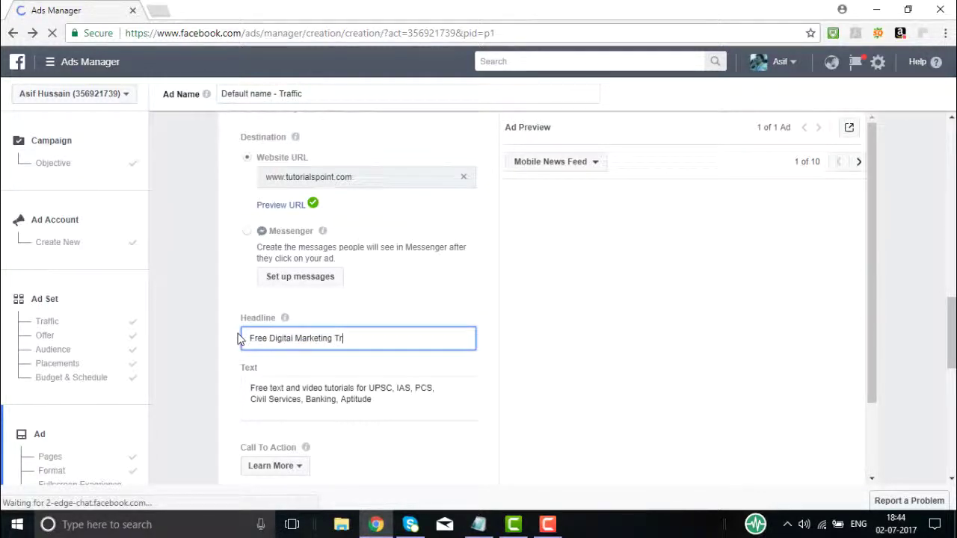
text(aining)
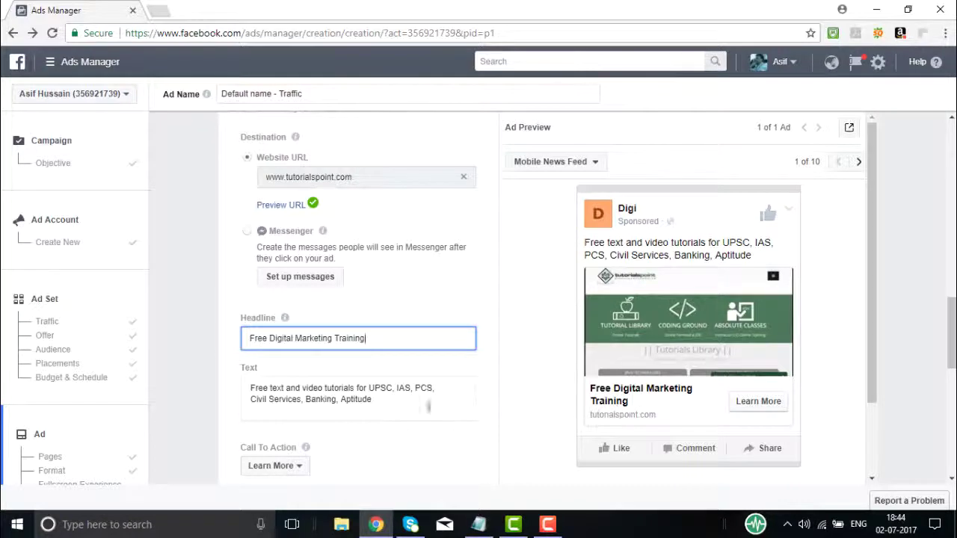
Replace the ad's body text with "Video Training Tutorials Free from Experts".
click(376, 400)
drag(375, 400, 209, 389)
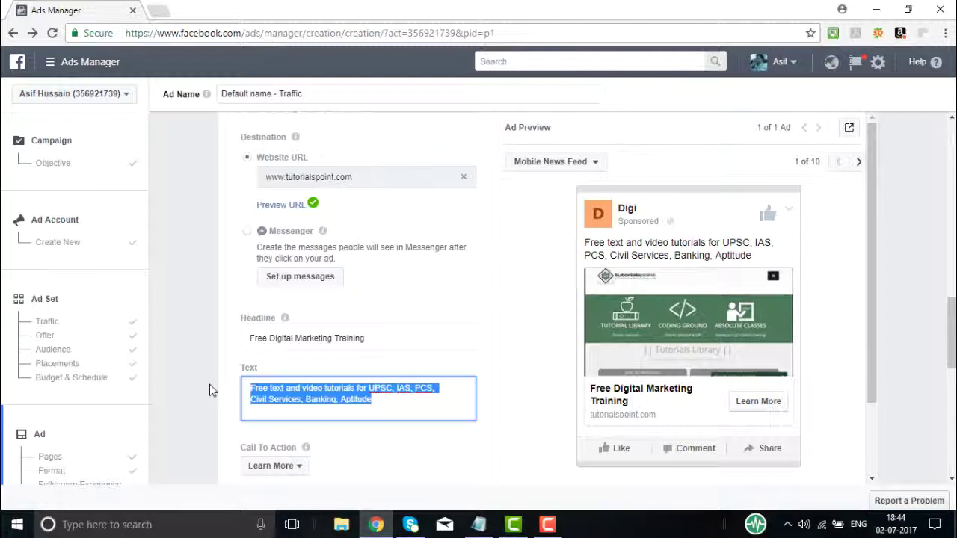
text(Vi)
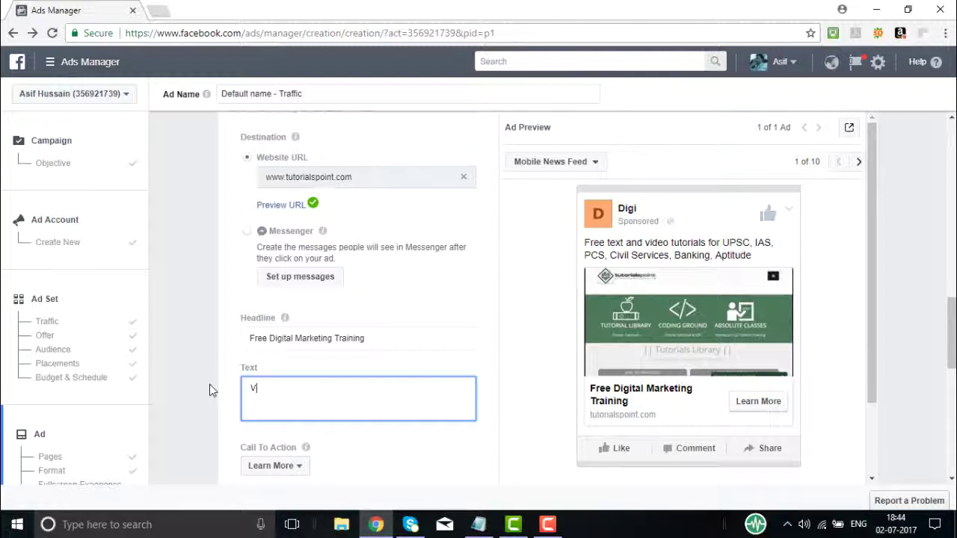
text(deo Traini)
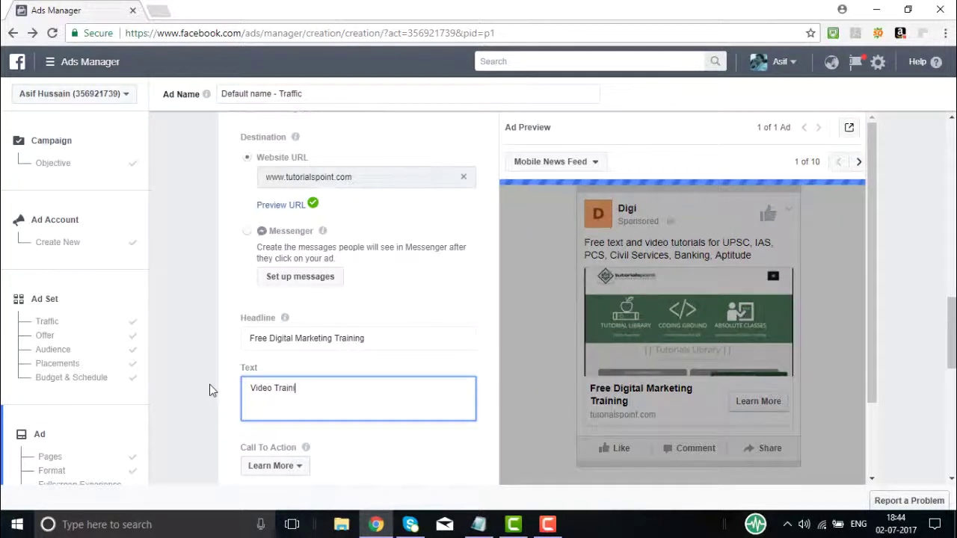
text(ng Tutor)
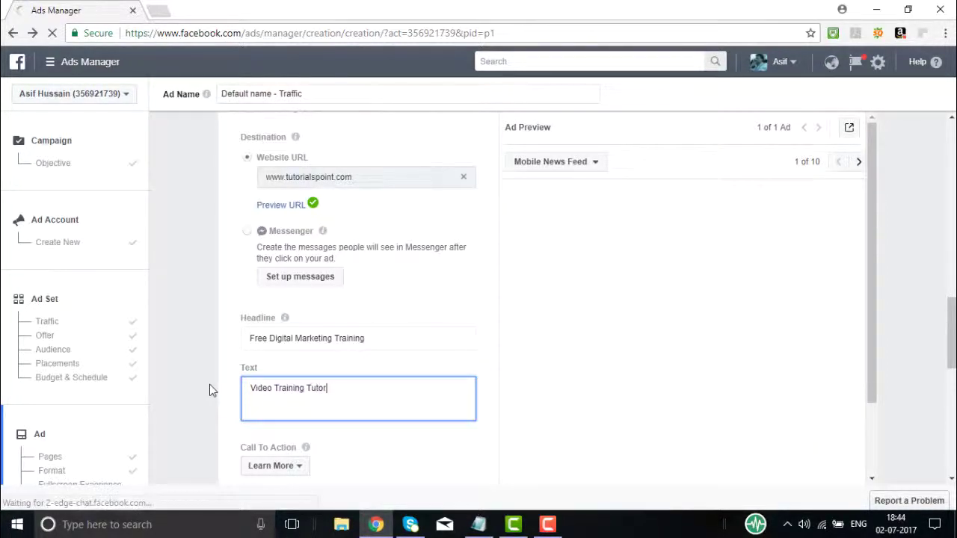
text(ials Fre)
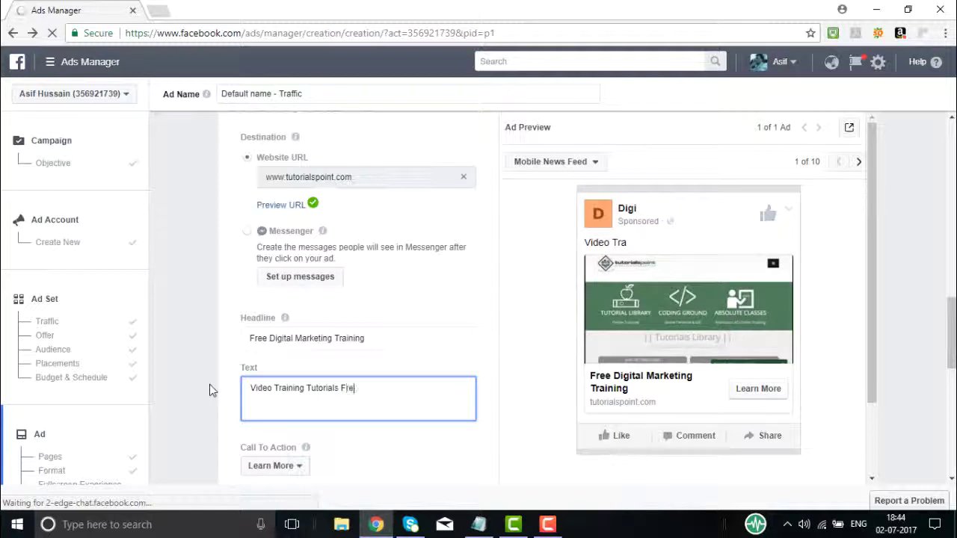
text(e from Experts)
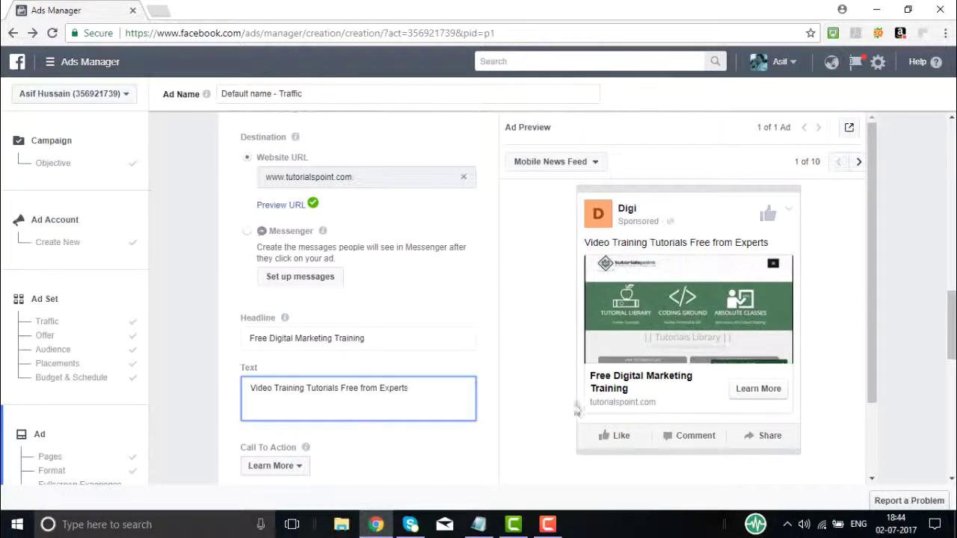
click(187, 396)
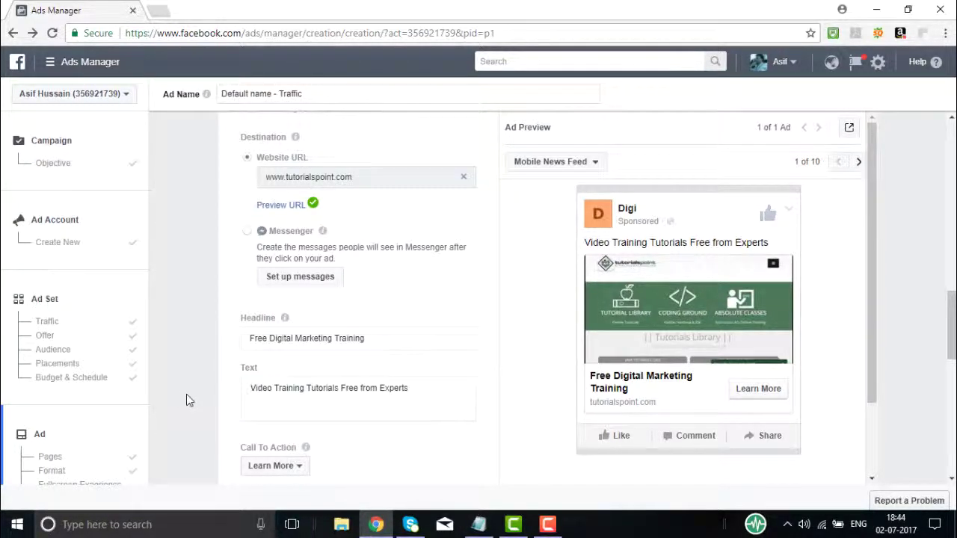
Confirm the completed ad with the Learn More call to action and the remaining options at their defaults.
scroll(187, 396, down, 4)
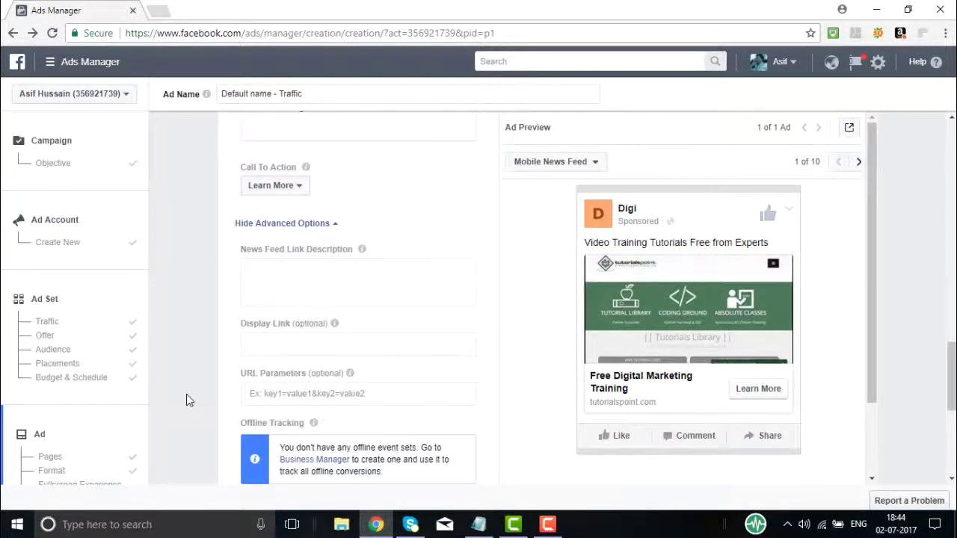
scroll(186, 393, down, 4)
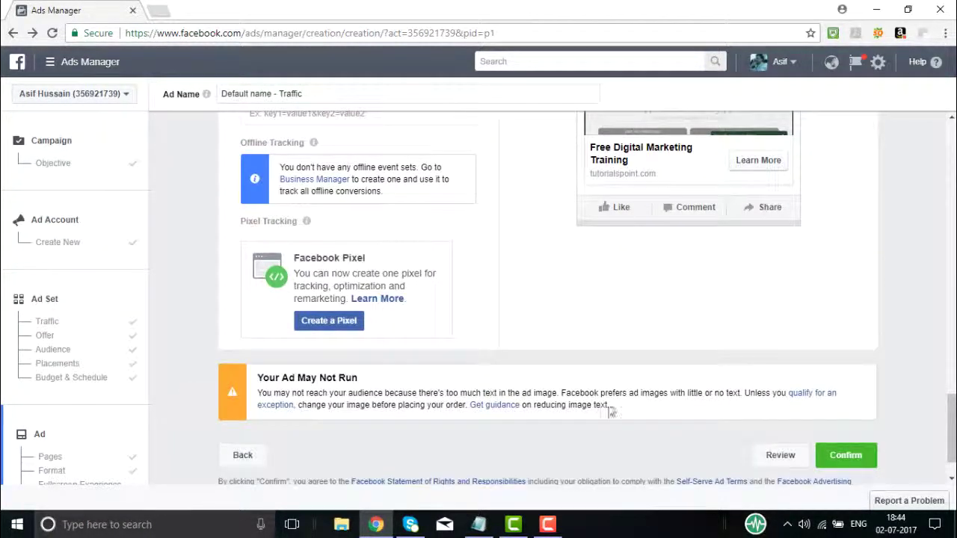
click(847, 456)
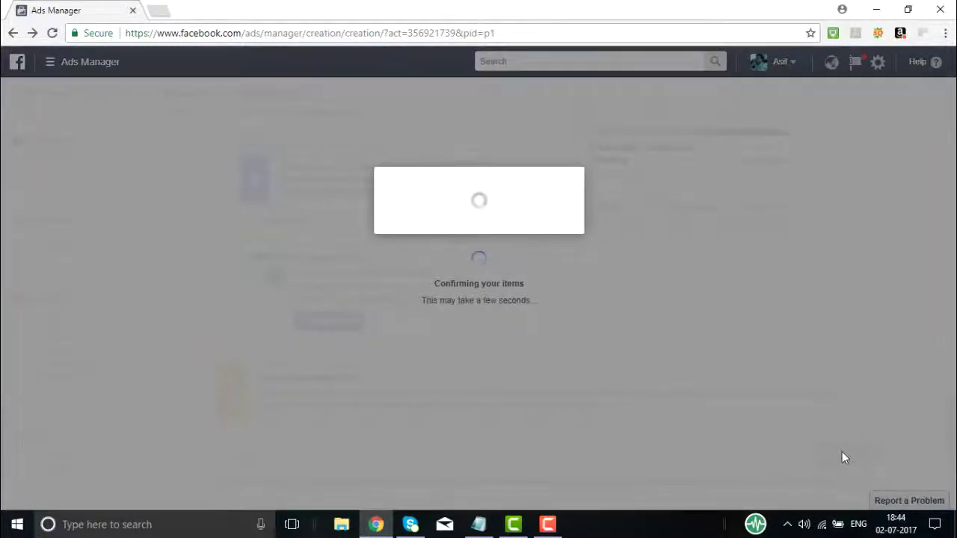
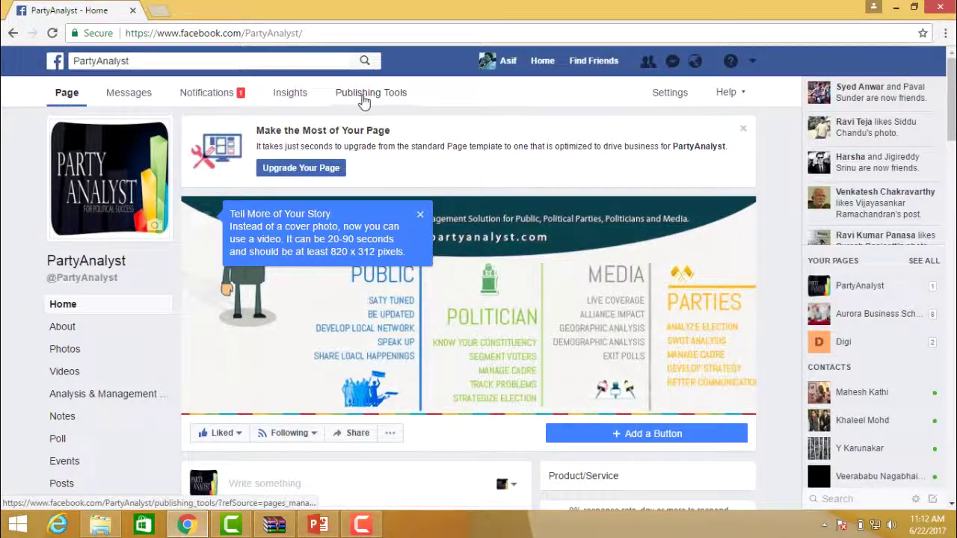
Open the PartyAnalyst Page's Insights and review the overview's page summary and five most recent posts.
click(289, 97)
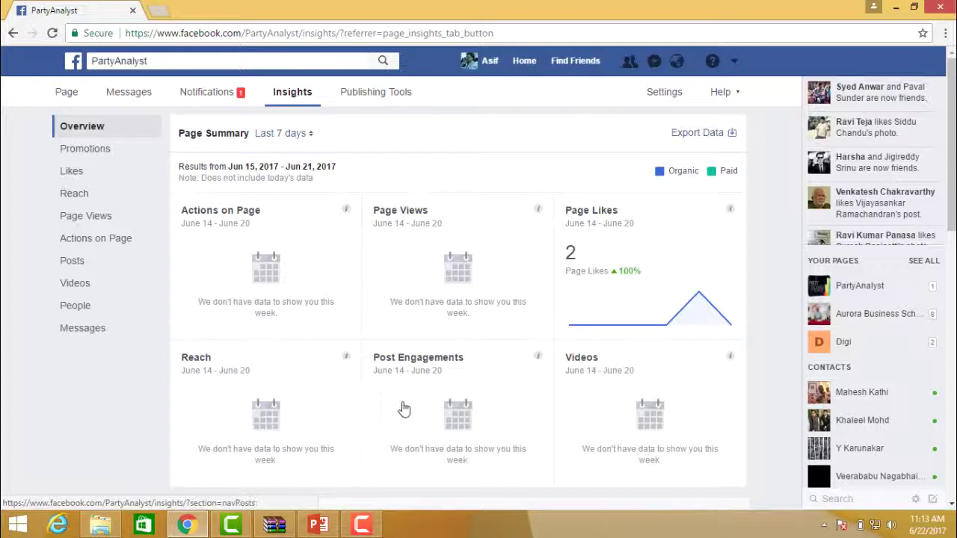
scroll(455, 370, down, 5)
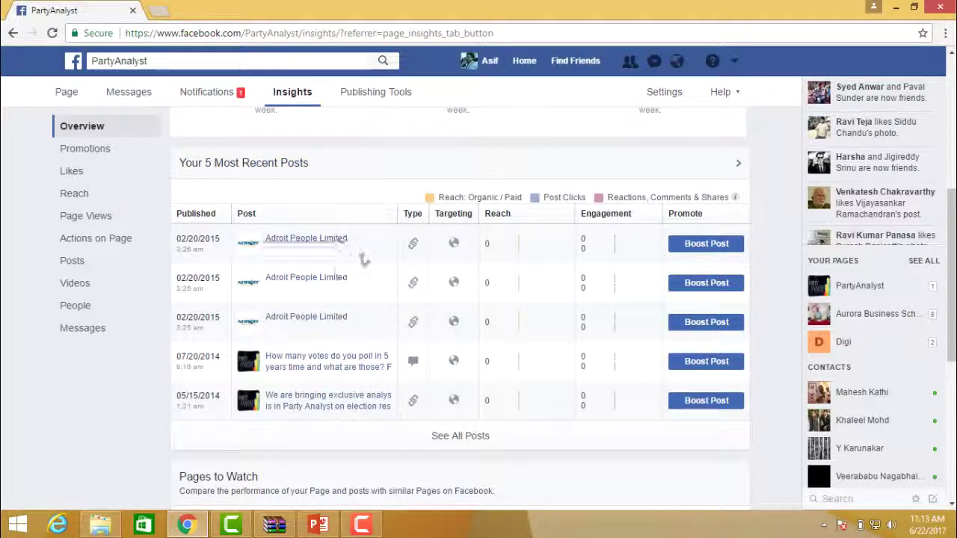
scroll(367, 253, up, 5)
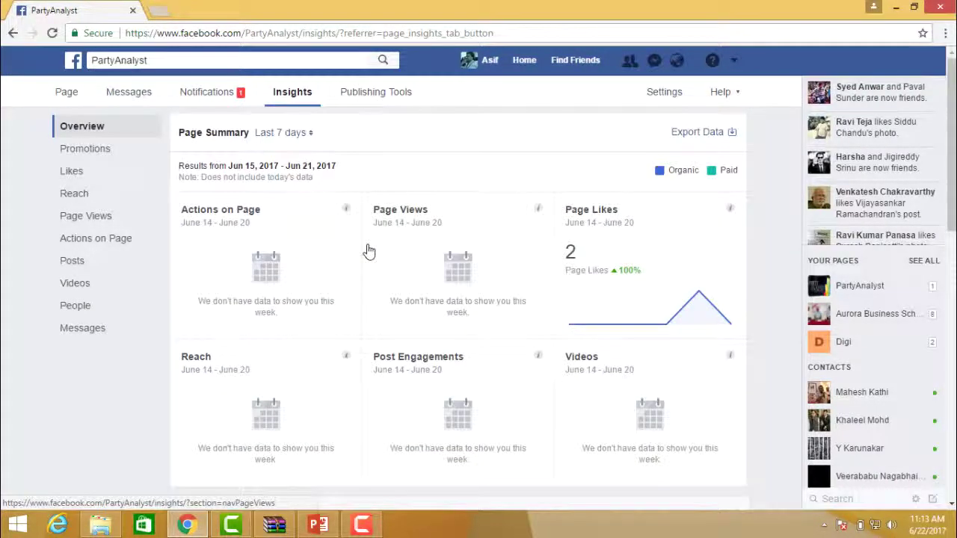
Examine the Page's Likes insights, including total and net likes, and its Post Reach chart.
click(78, 172)
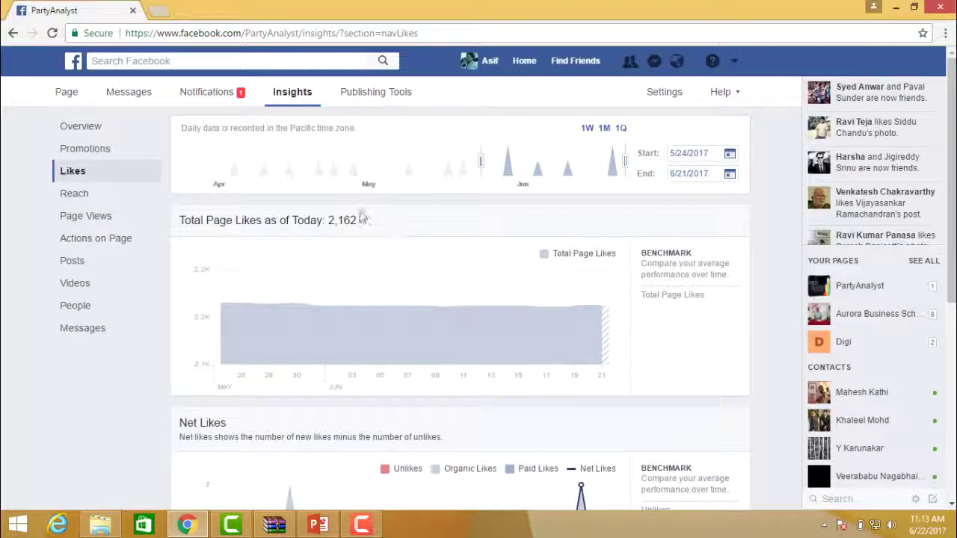
scroll(361, 216, down, 5)
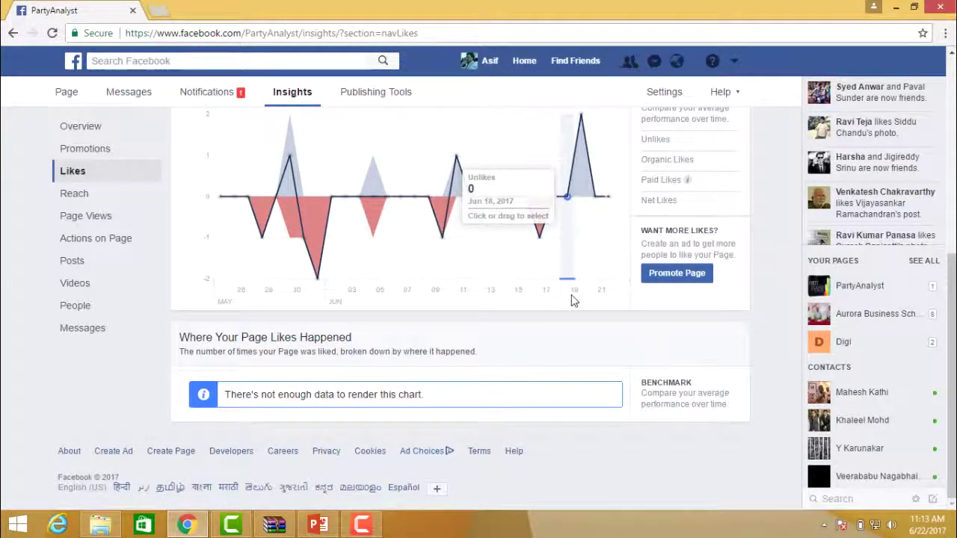
scroll(572, 299, up, 5)
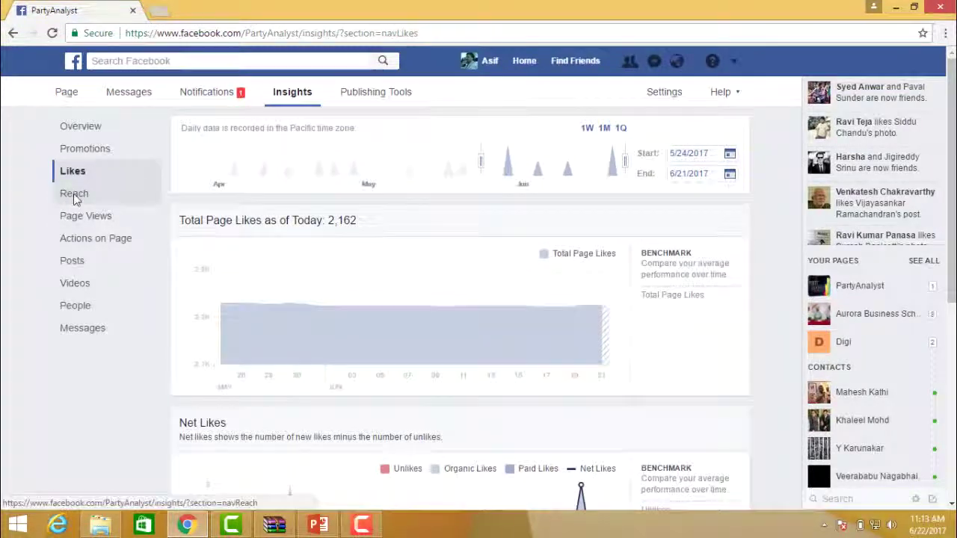
click(74, 193)
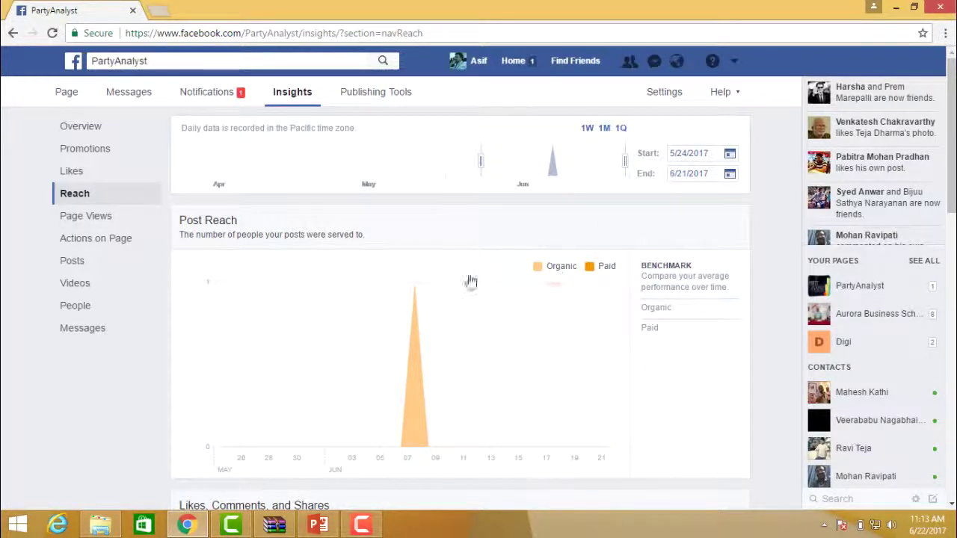
Try to view the Page Views insights, reopening the Insights overview for a second attempt.
click(86, 218)
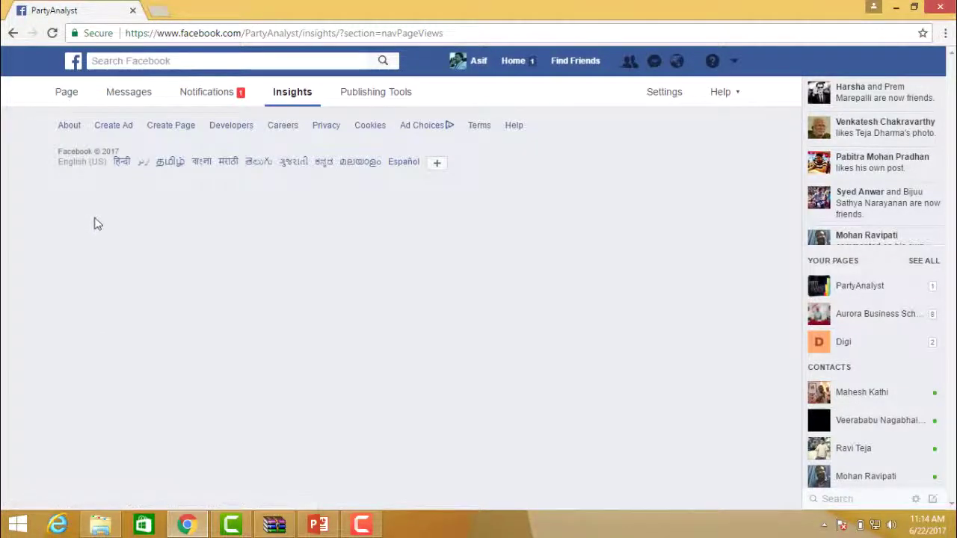
click(295, 96)
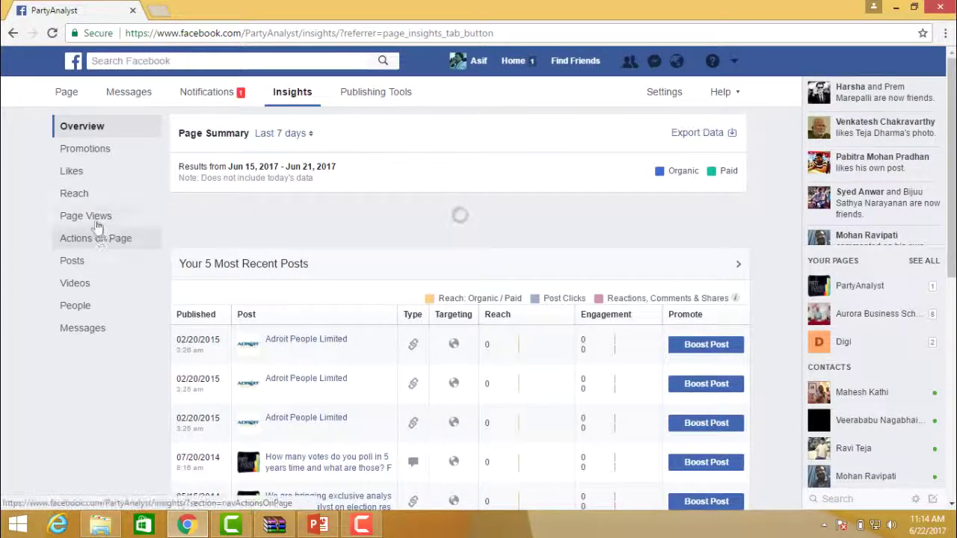
click(94, 218)
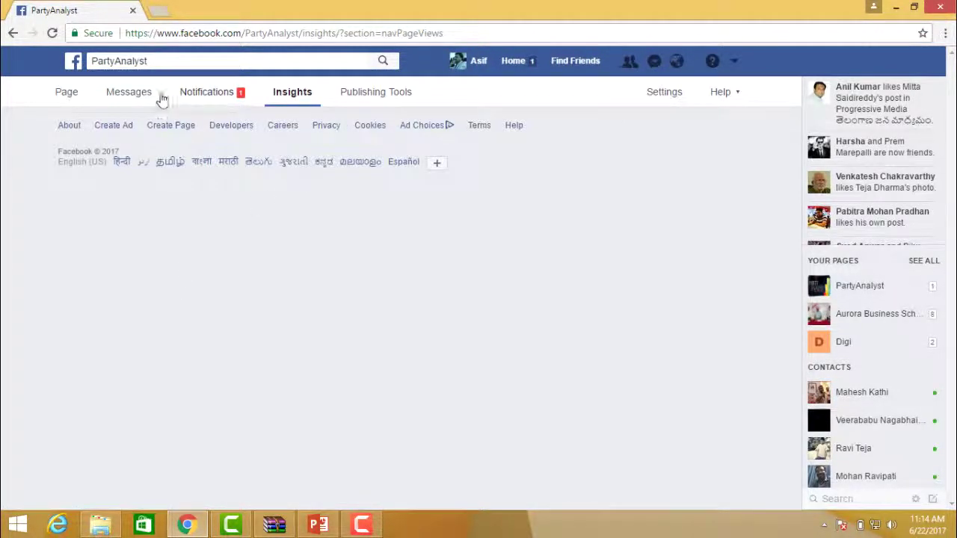
Return to the Insights overview and open the Posts insights to see when the Page's fans are online.
click(271, 97)
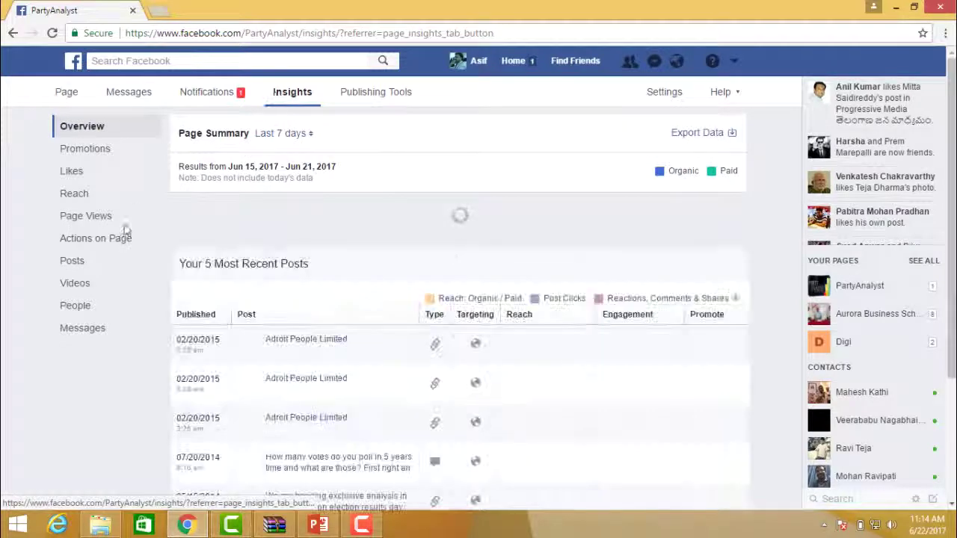
click(73, 266)
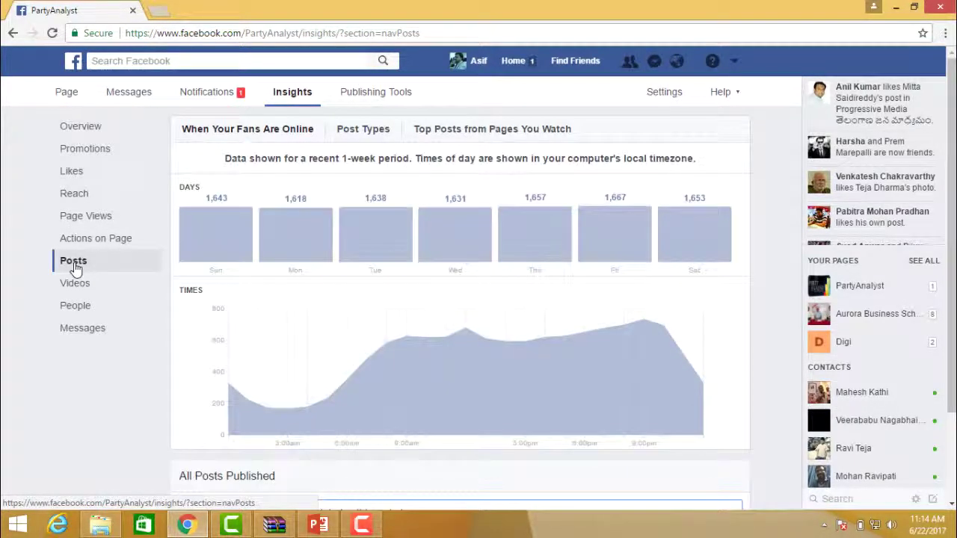
Examine the days and times when the Page's fans are online and check the published posts list.
mouse_move(192, 216)
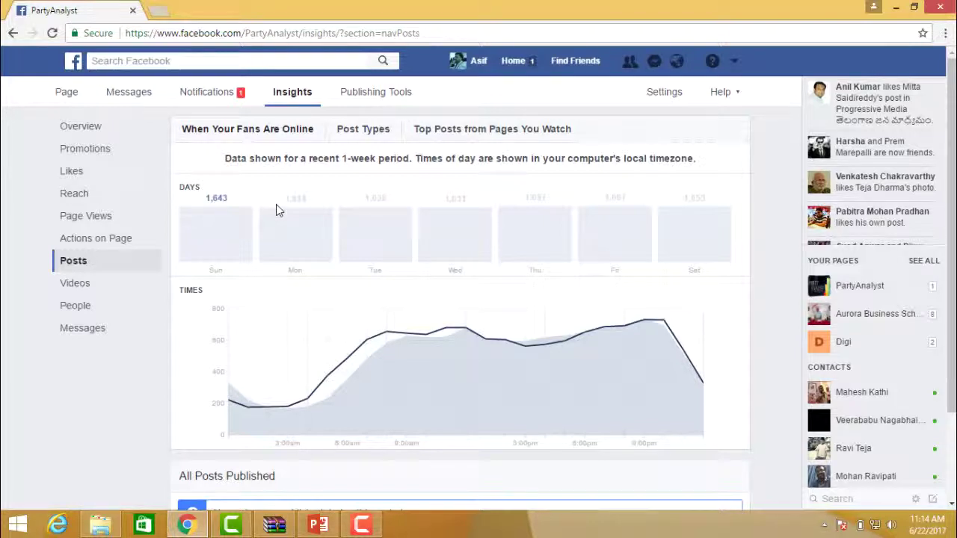
scroll(276, 206, down, 2)
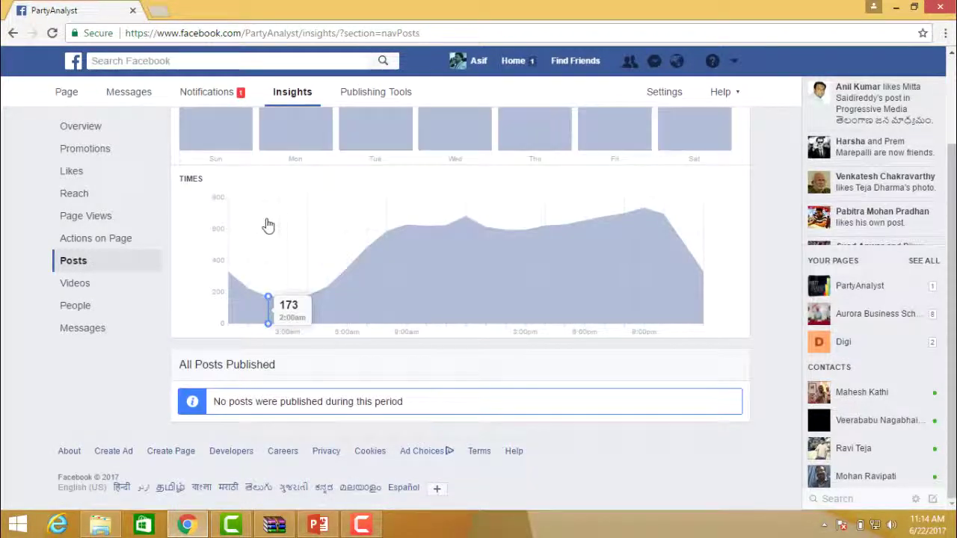
scroll(268, 225, up, 2)
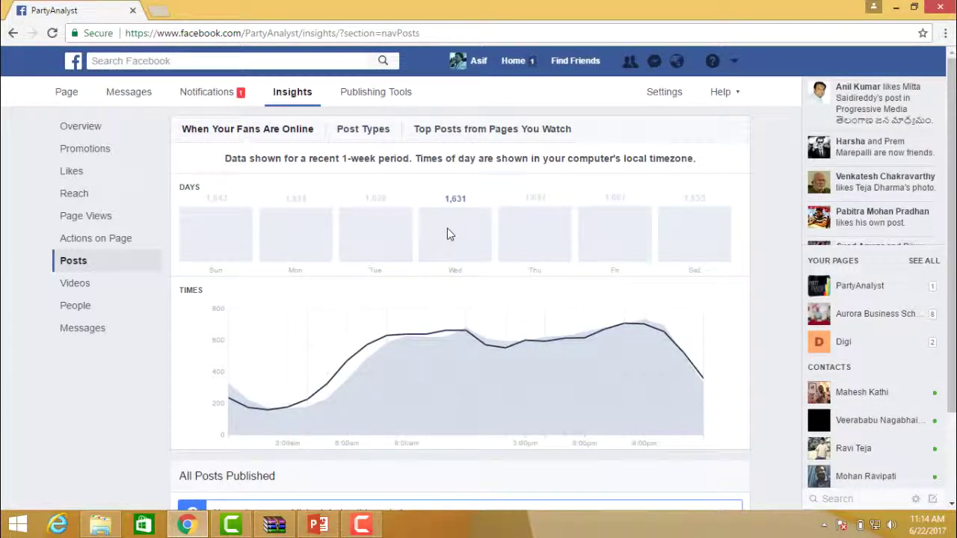
Open the People insights and examine the fans' gender and age breakdown and their countries, cities and languages.
click(78, 304)
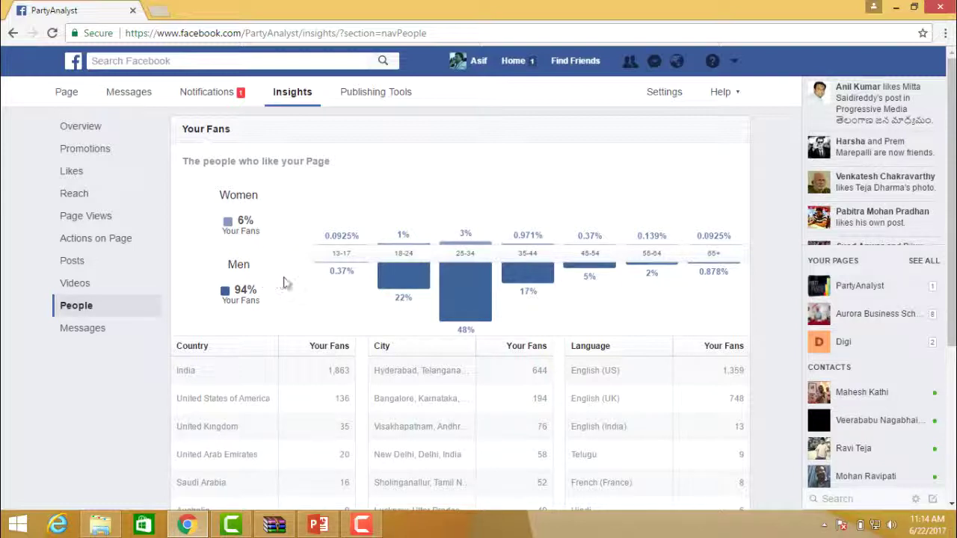
mouse_move(363, 250)
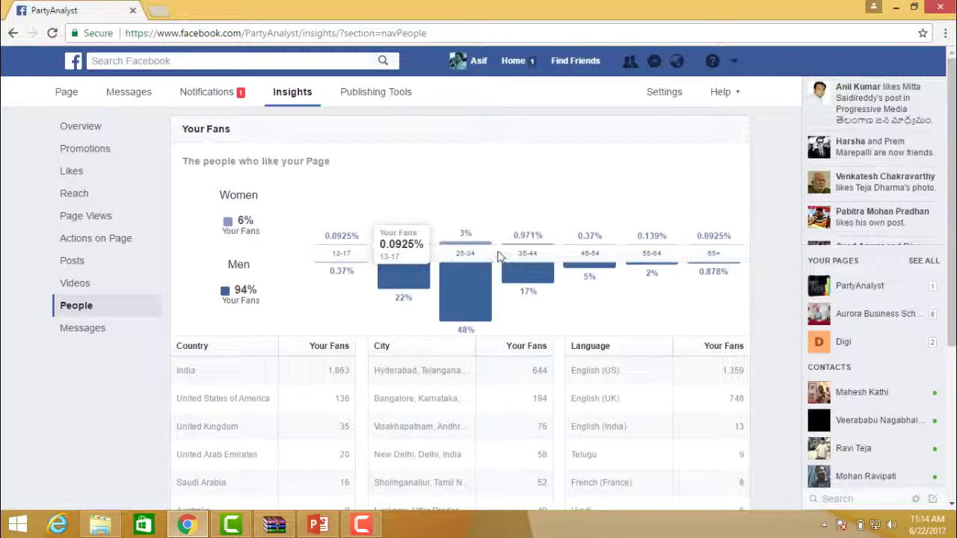
mouse_move(488, 281)
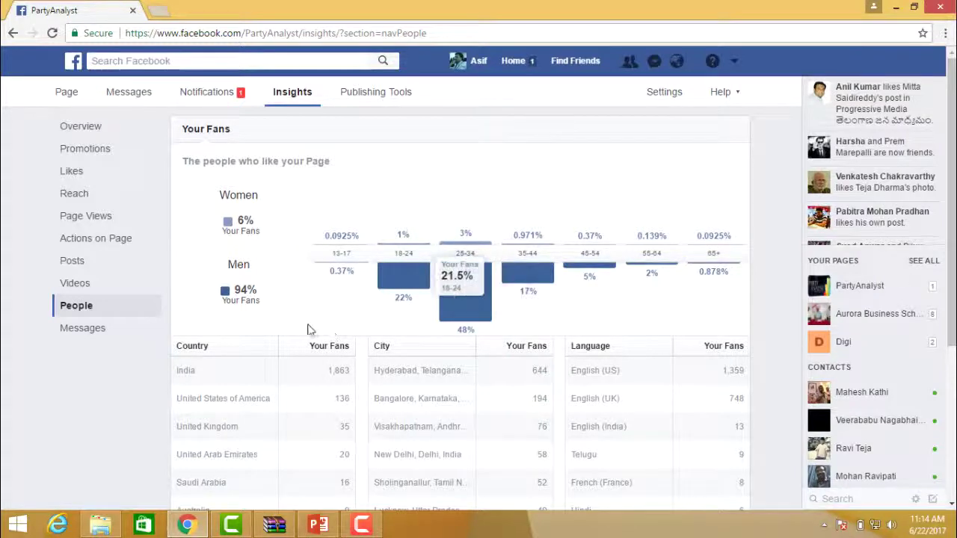
scroll(265, 319, down, 2)
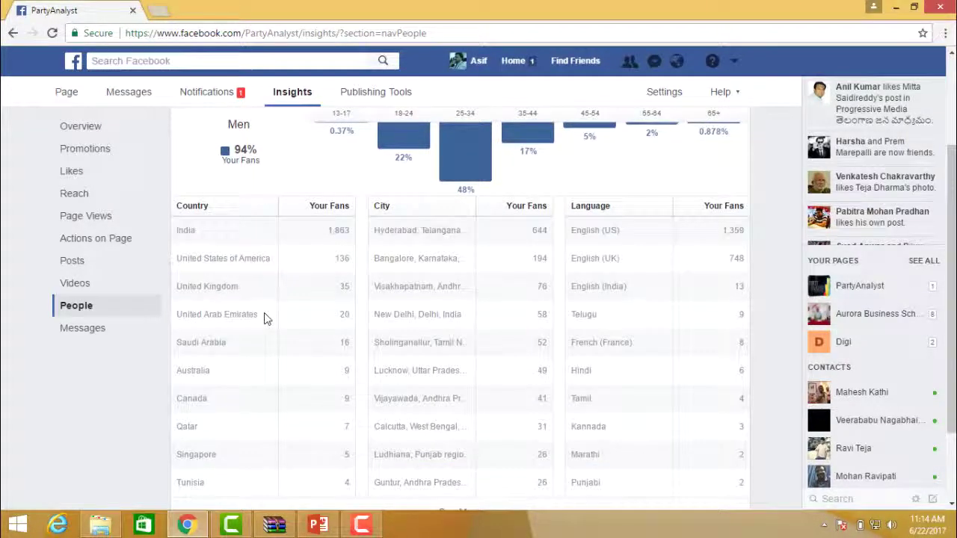
scroll(265, 319, down, 1)
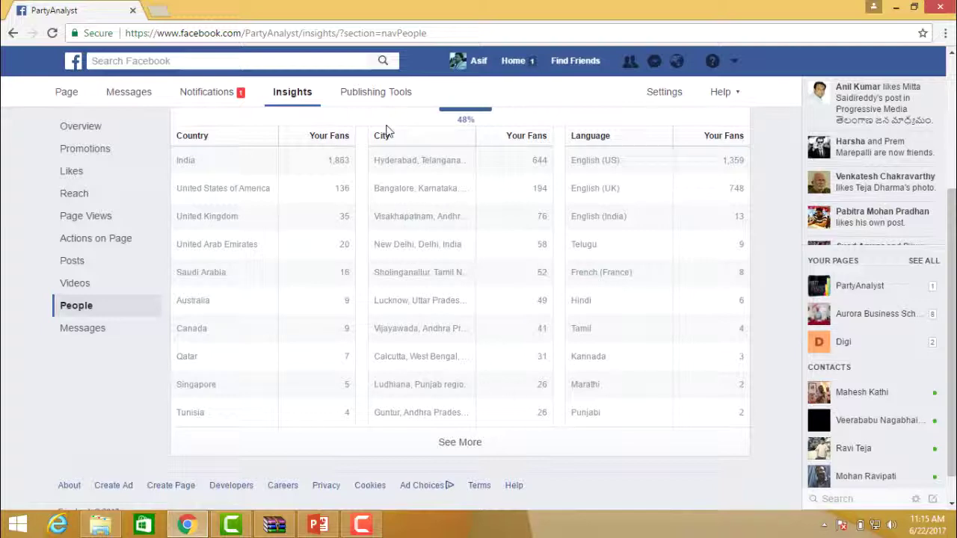
scroll(401, 247, down, 1)
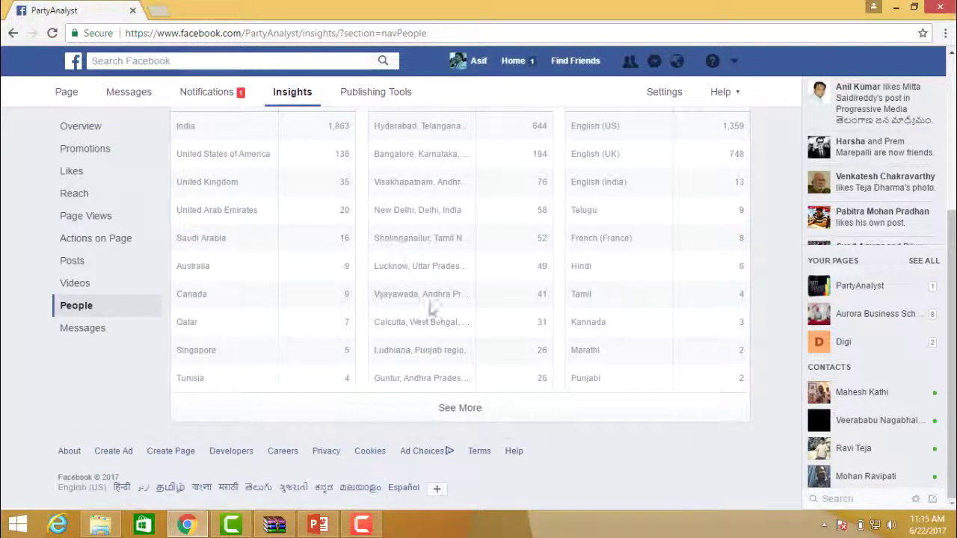
Expand the fan location and language tables and read through the complete country, city and language lists.
click(459, 408)
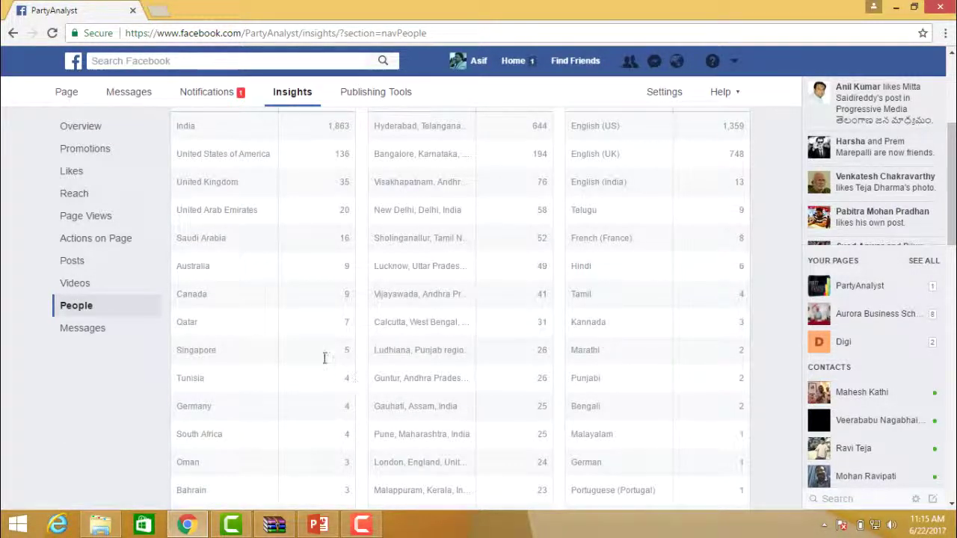
scroll(323, 358, down, 3)
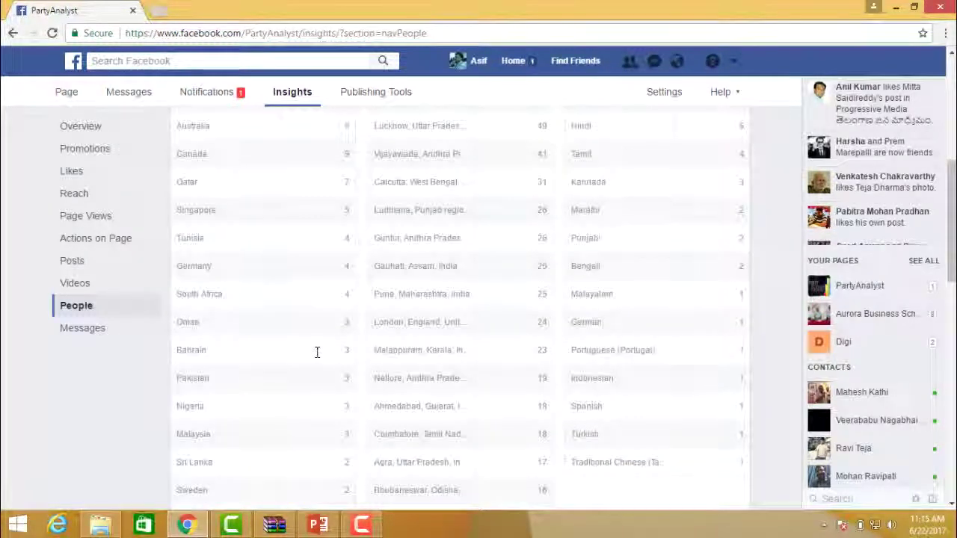
scroll(314, 348, down, 3)
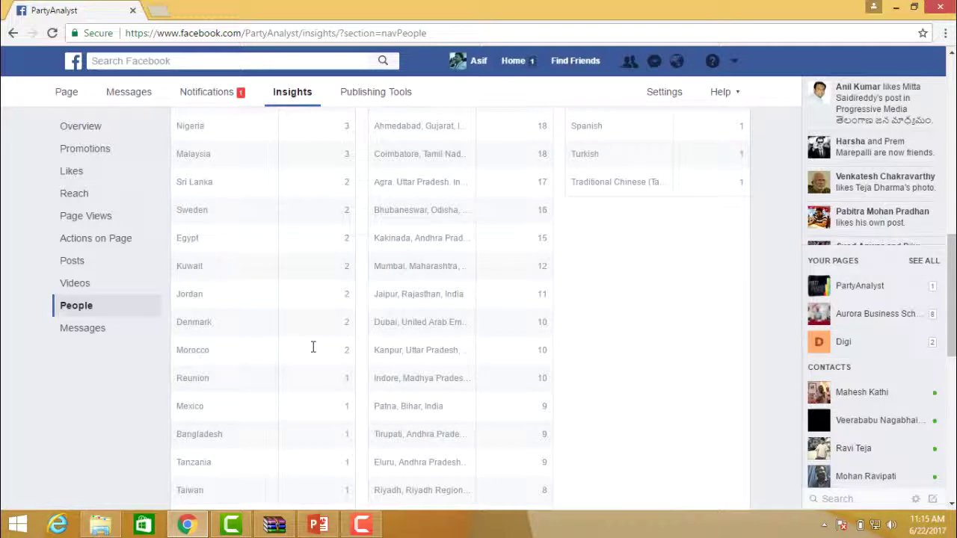
scroll(313, 347, down, 2)
scroll(313, 347, down, 3)
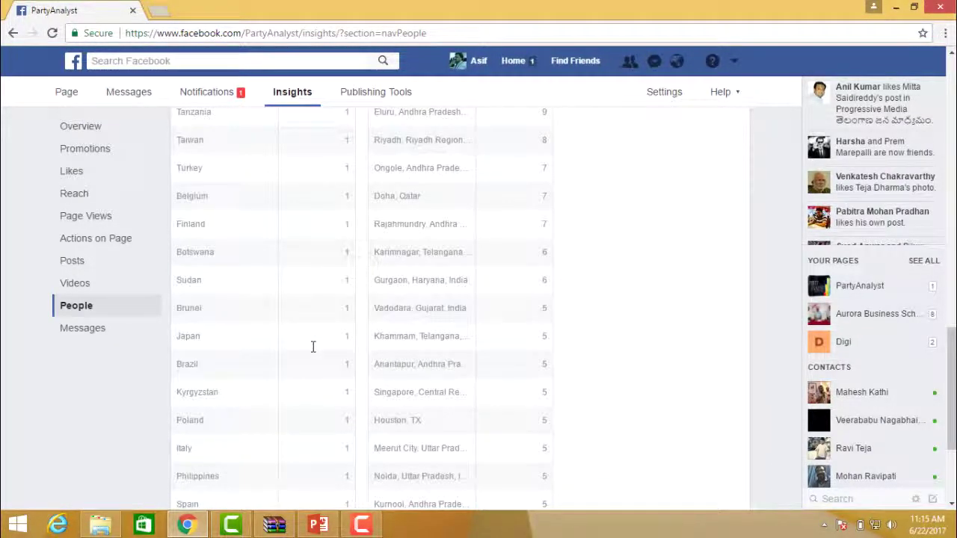
scroll(313, 347, down, 3)
scroll(313, 346, up, 15)
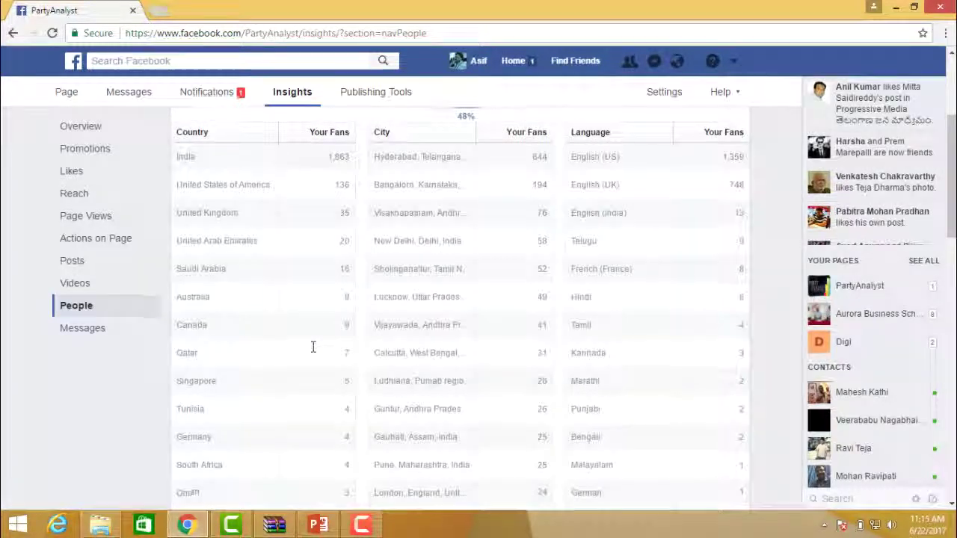
Recheck the fans' age and gender chart and the expanded country, city and language tables.
scroll(313, 347, up, 3)
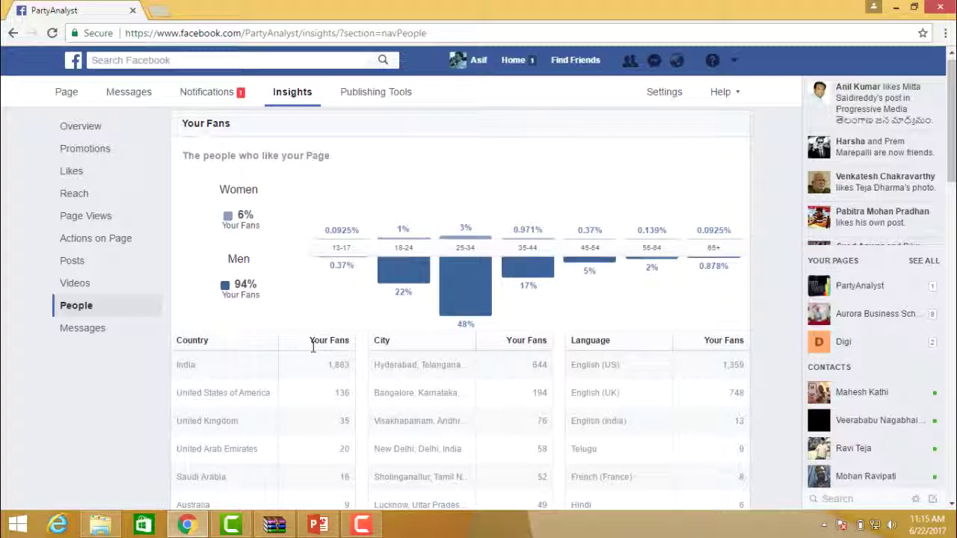
mouse_move(362, 282)
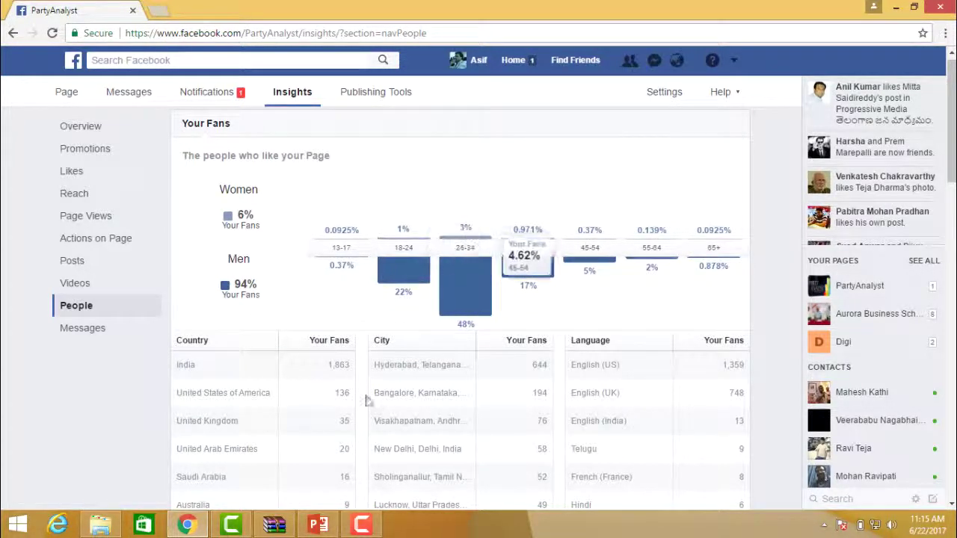
scroll(285, 325, down, 3)
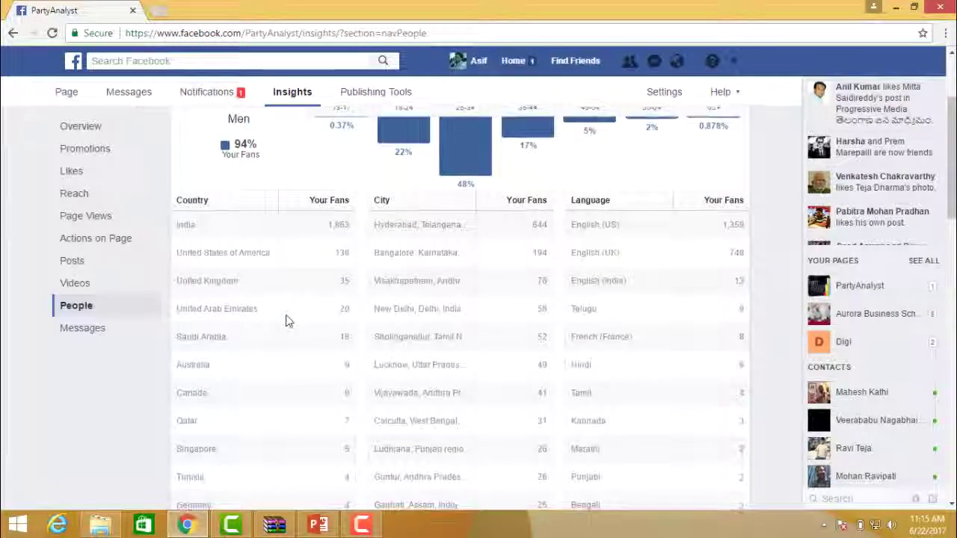
scroll(278, 308, down, 5)
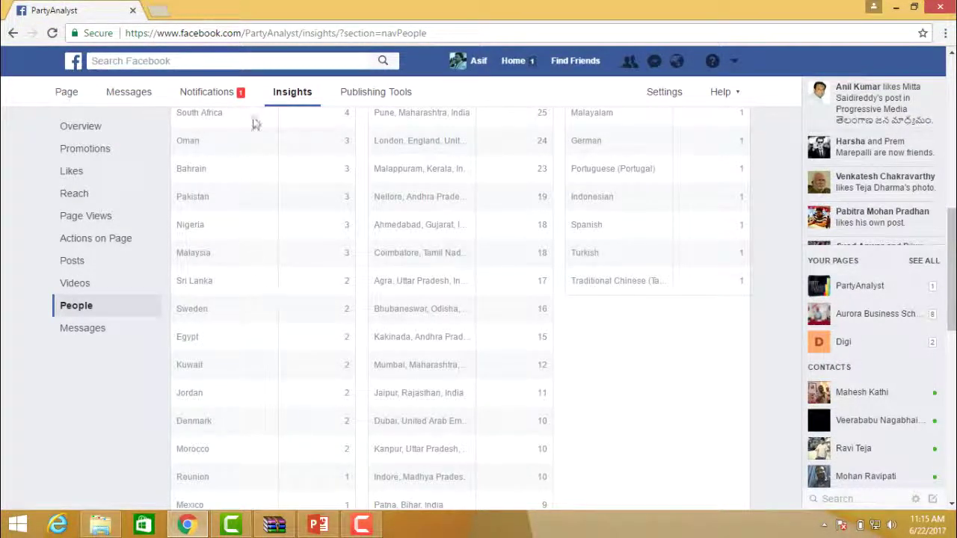
Return to the Insights overview and view this week's top posts from PartyAnalyst under Pages to Watch, closing the list when finished.
click(294, 98)
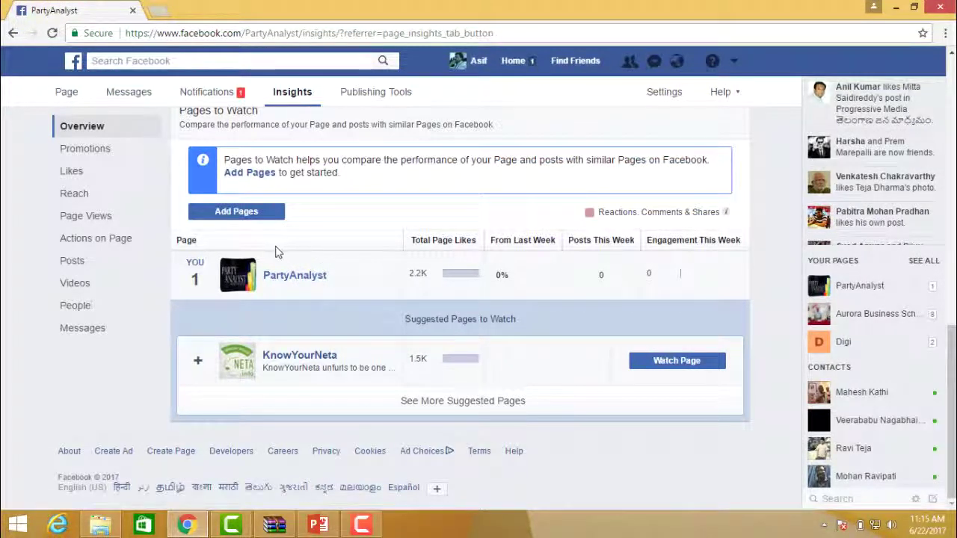
click(280, 272)
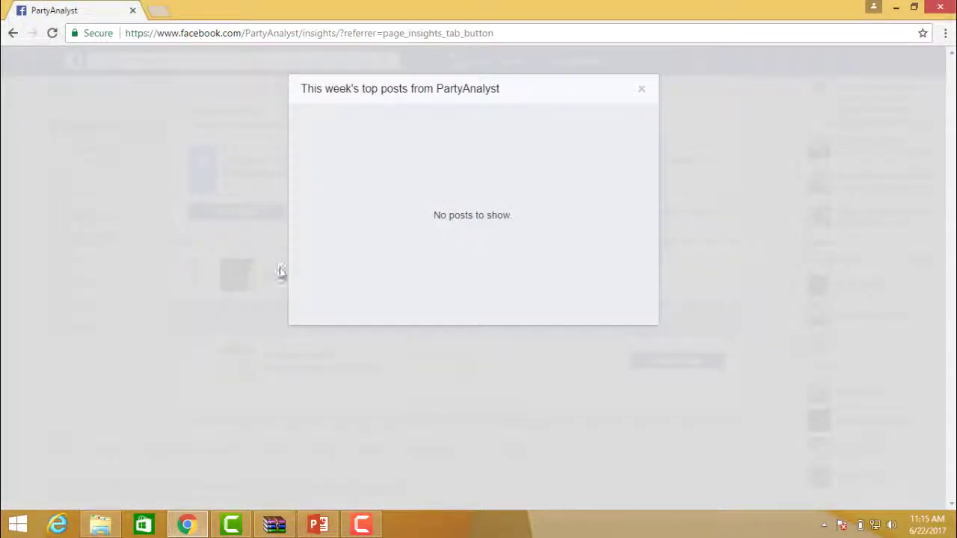
click(639, 92)
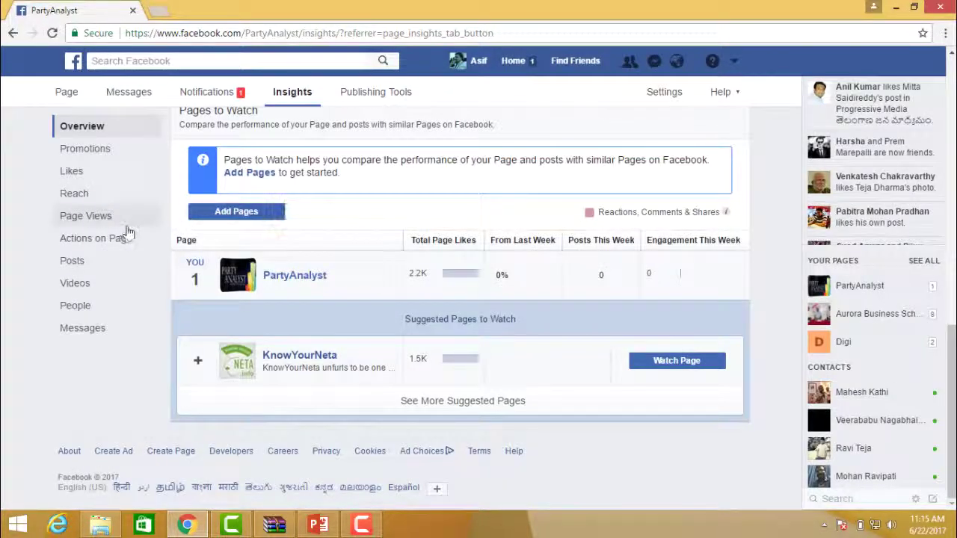
Open the Reach insights and examine the post reach, reactions, hide and spam reports, and total reach charts.
click(76, 192)
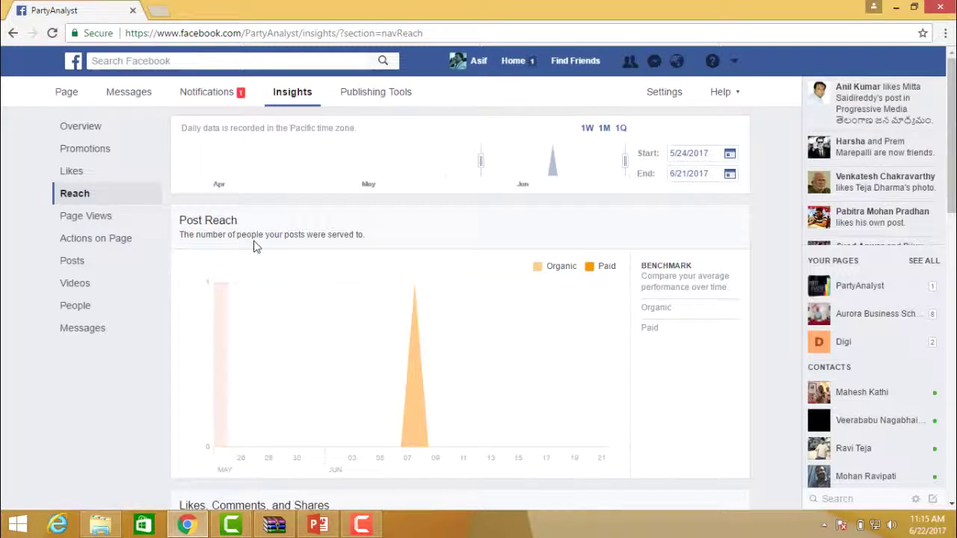
scroll(254, 246, down, 5)
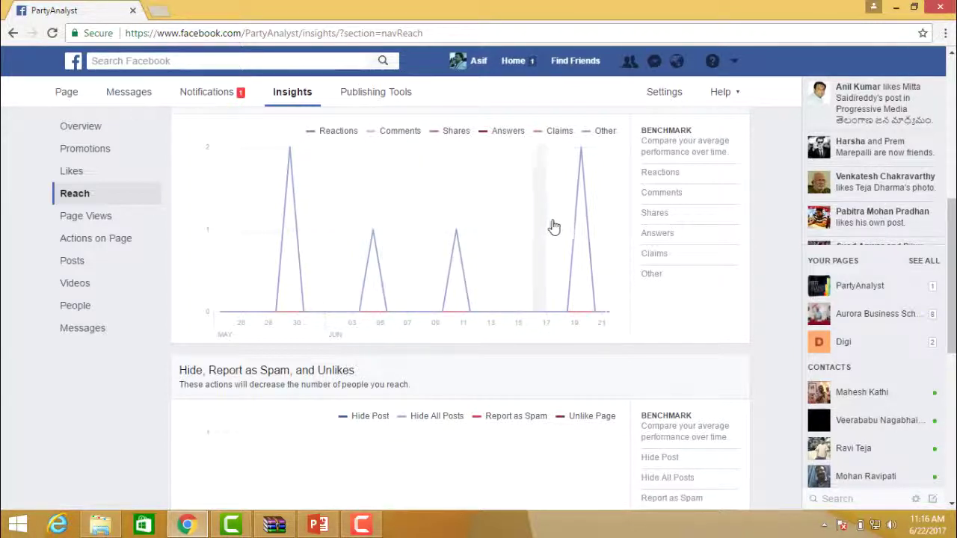
scroll(513, 324, down, 1)
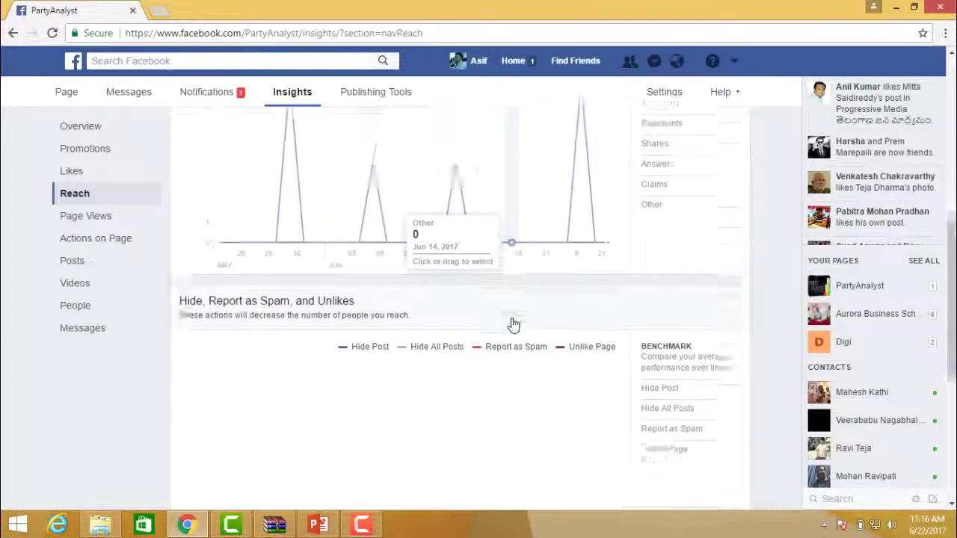
scroll(512, 323, down, 5)
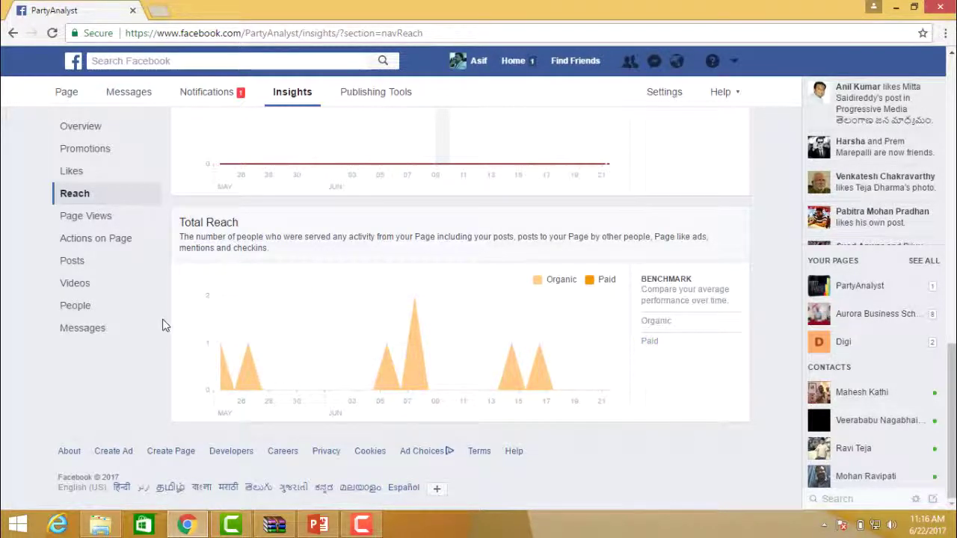
scroll(165, 326, up, 15)
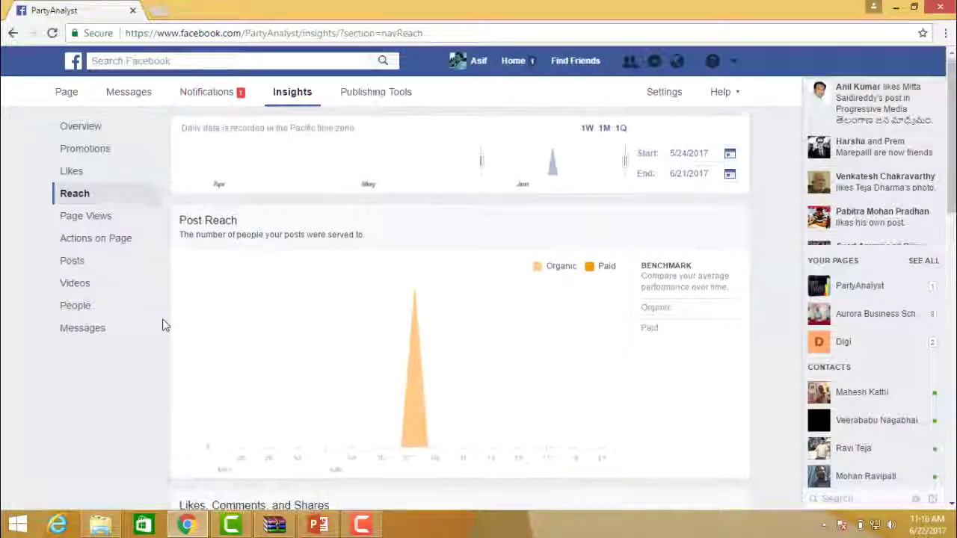
Open the Likes insights again and review total Page likes, net likes and where the likes happened.
click(72, 173)
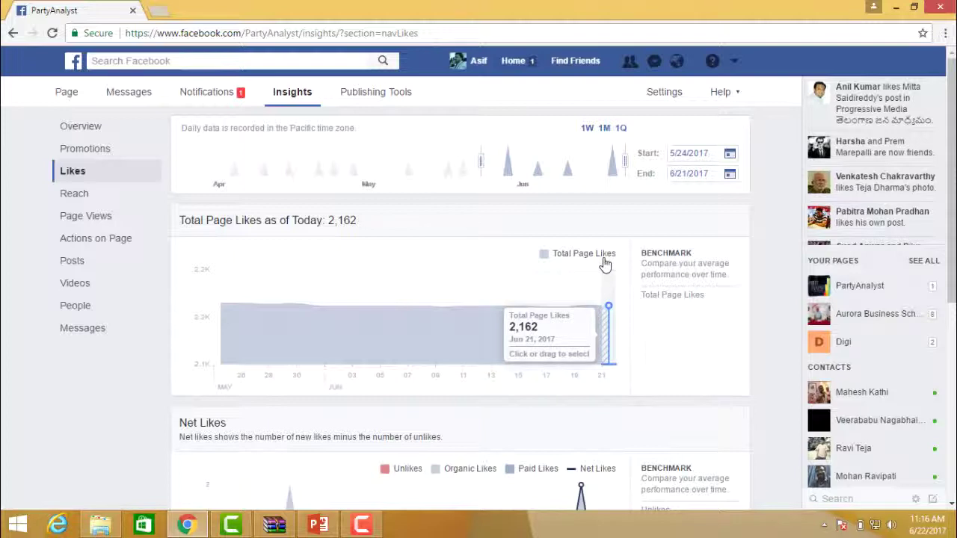
scroll(605, 264, down, 4)
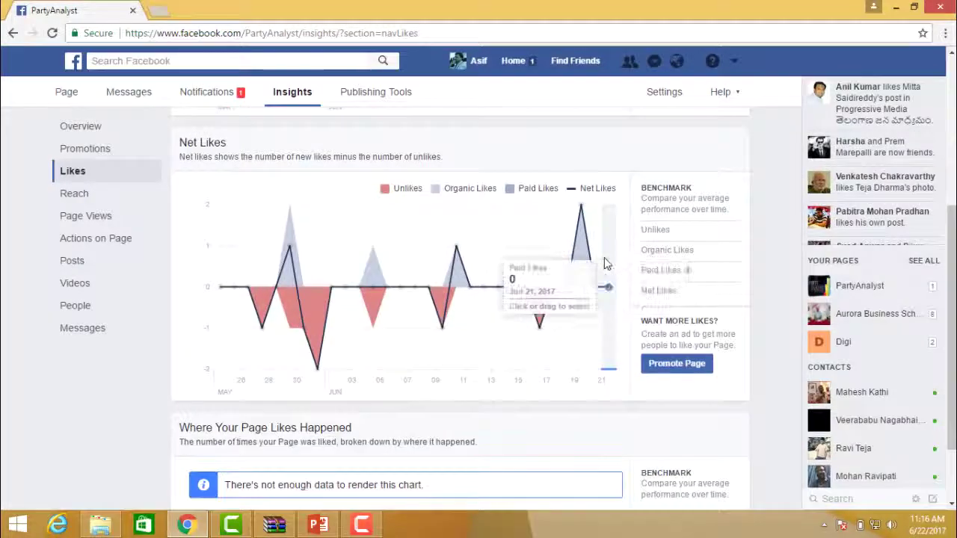
scroll(606, 265, down, 2)
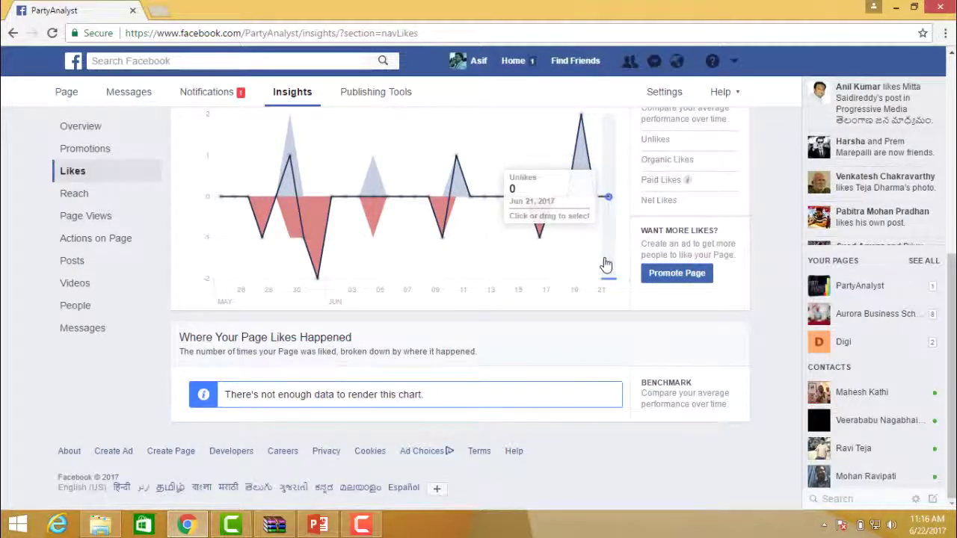
scroll(605, 265, up, 5)
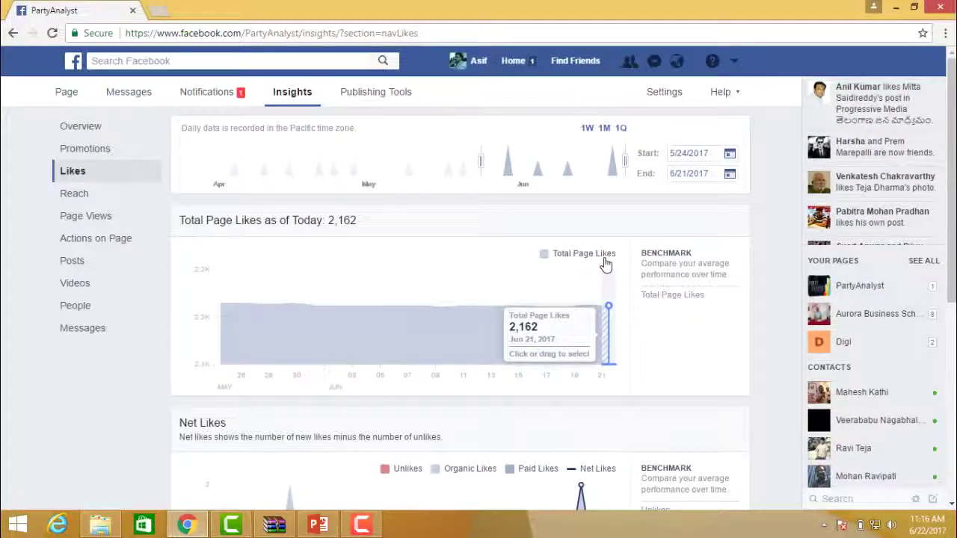